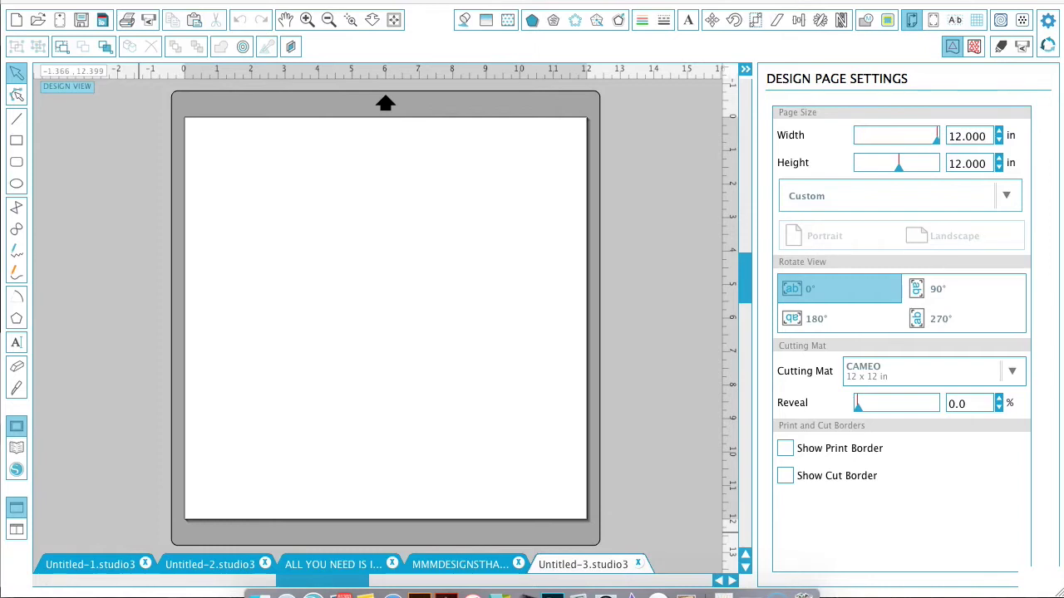
Type the full name as 72 pt Arial text near the middle of the page.
{"action": "left_click", "coordinate": [16, 346]}
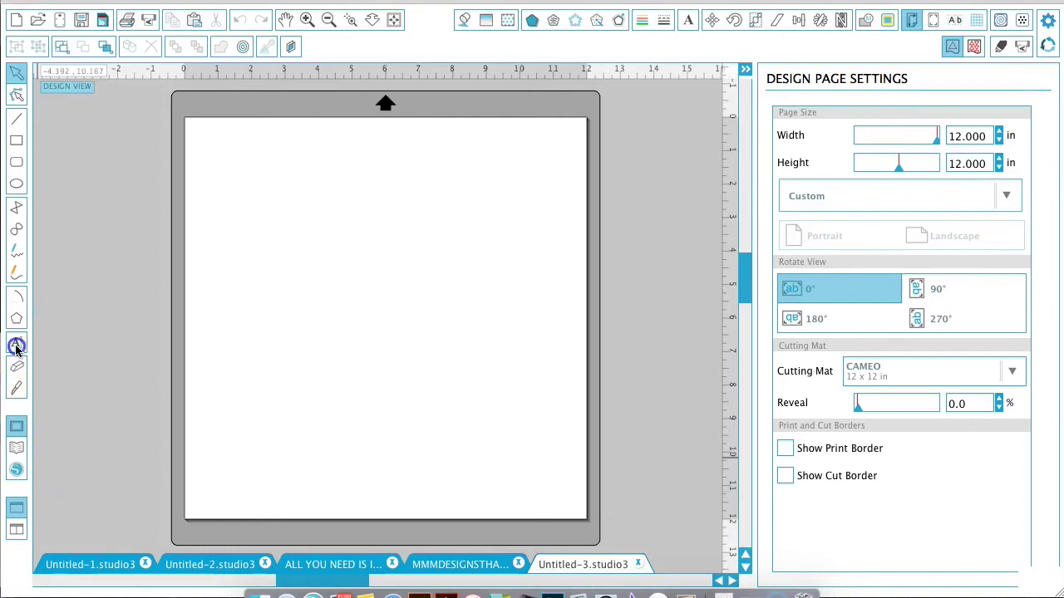
{"action": "left_click", "coordinate": [16, 346]}
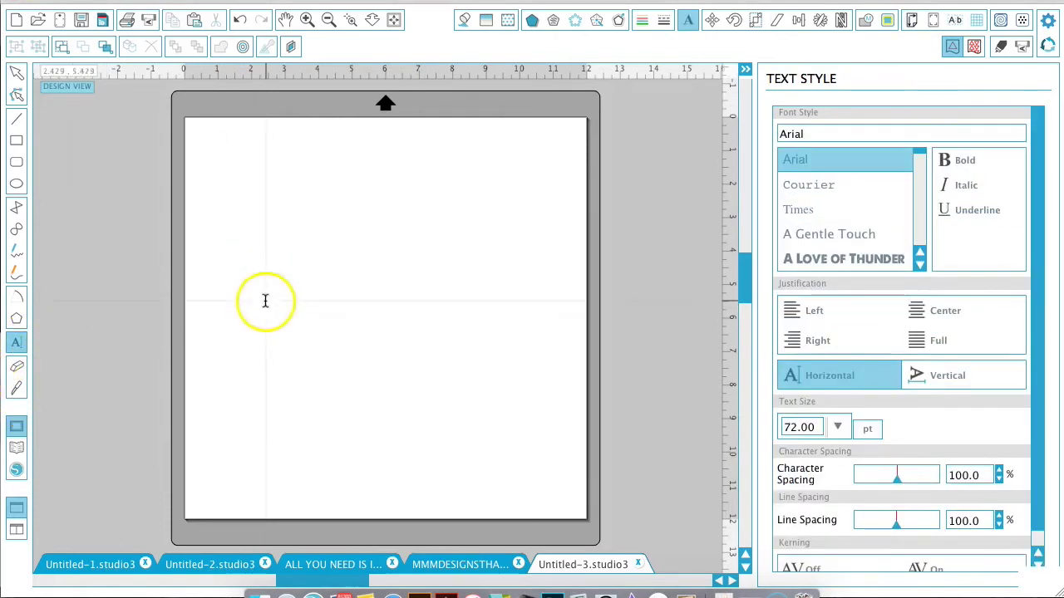
{"action": "left_click", "coordinate": [266, 268]}
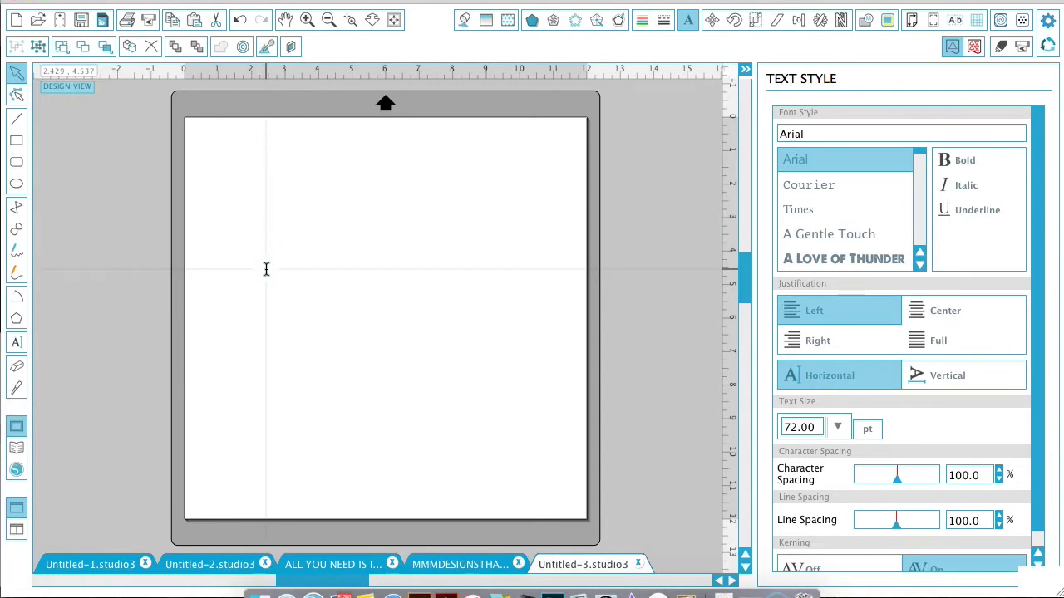
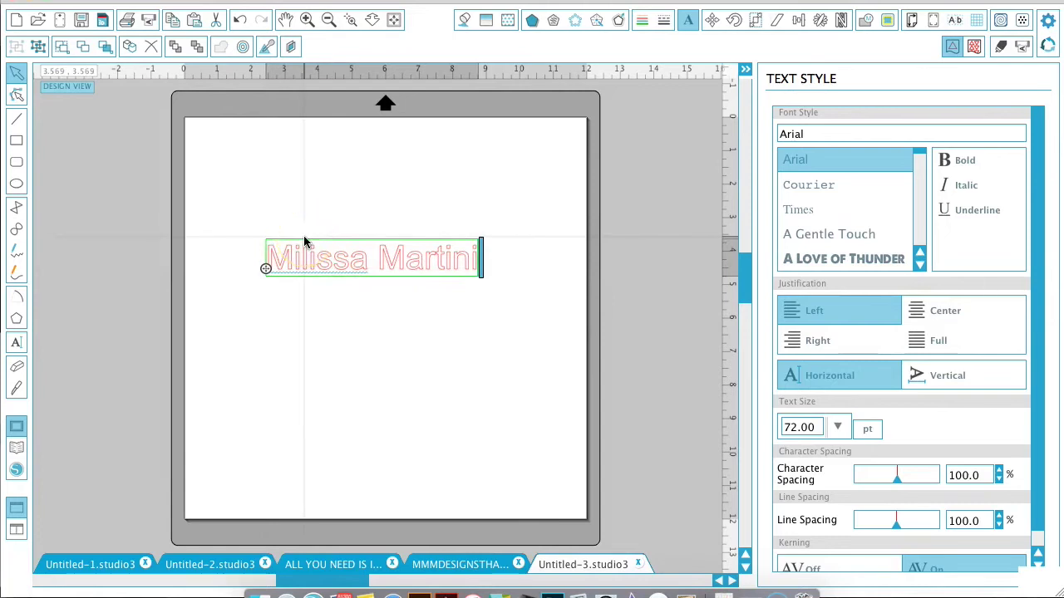
Move the name text up-left and scale it proportionally to 130.70 pt, about 11.499 in wide.
{"action": "left_click", "coordinate": [254, 205]}
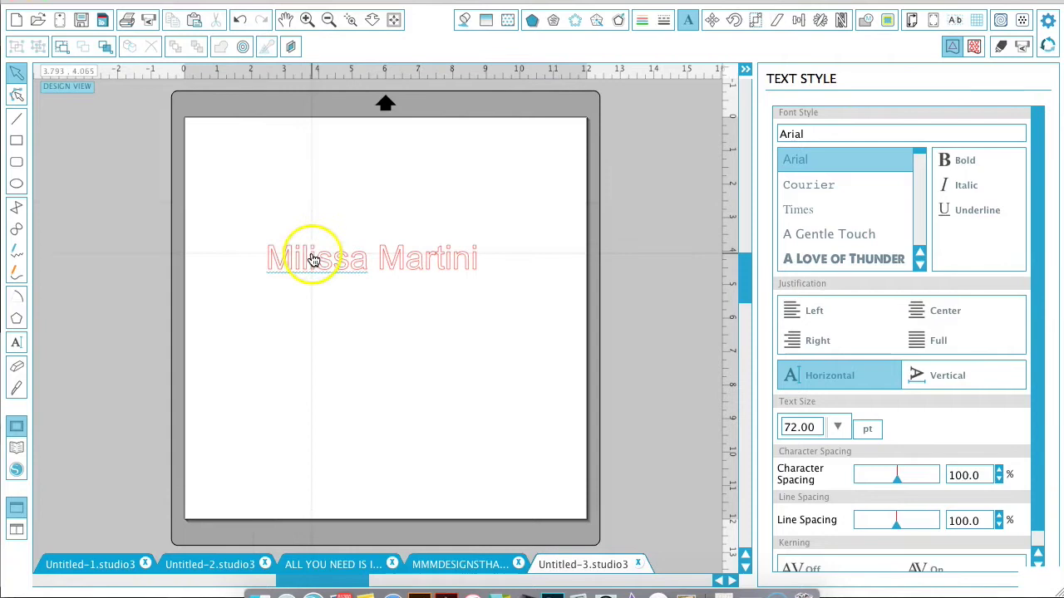
{"action": "left_click_drag", "start_coordinate": [316, 257], "coordinate": [302, 231]}
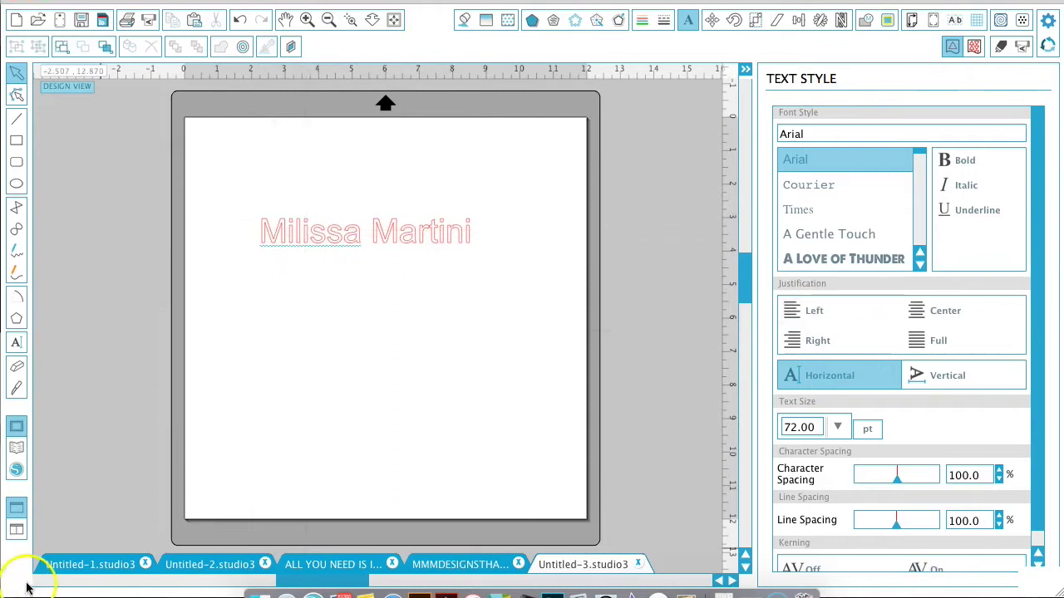
{"action": "left_click", "coordinate": [307, 240]}
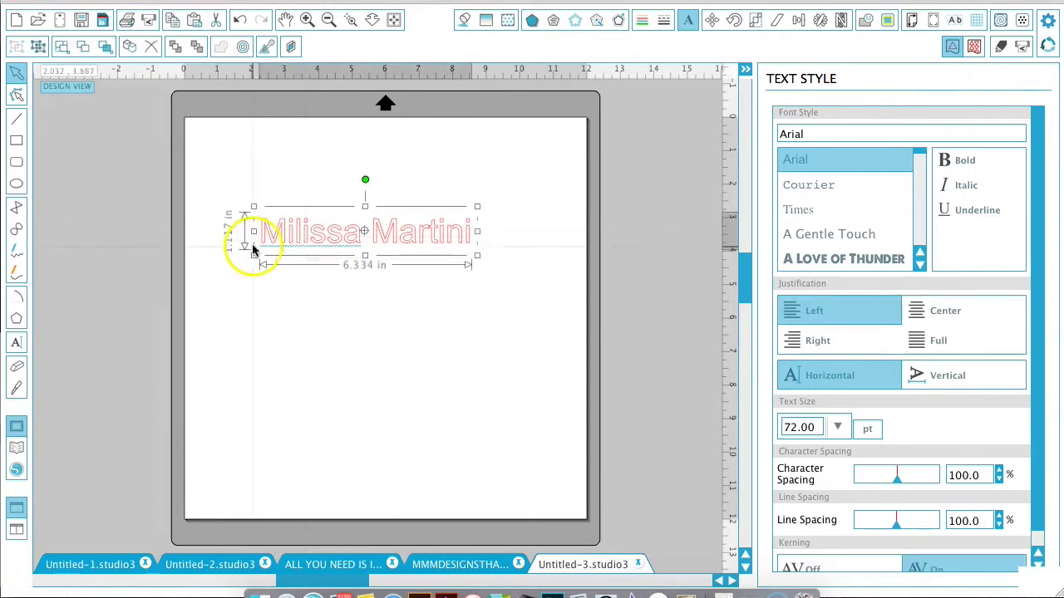
{"action": "left_click_drag", "start_coordinate": [254, 231], "coordinate": [207, 324]}
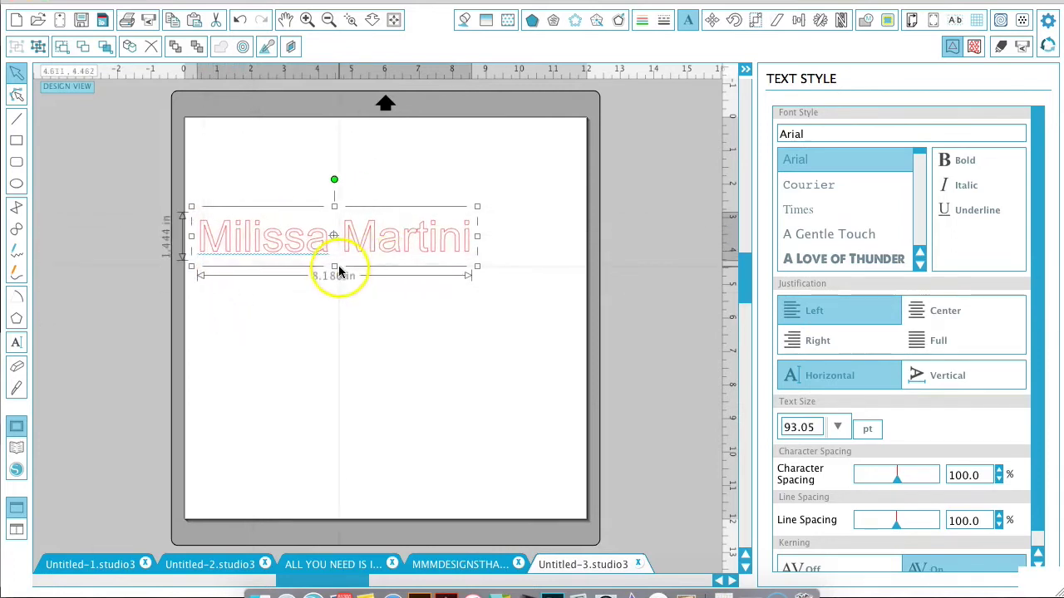
{"action": "left_click_drag", "start_coordinate": [334, 266], "coordinate": [340, 336]}
{"action": "key", "text": "ctrl+z"}
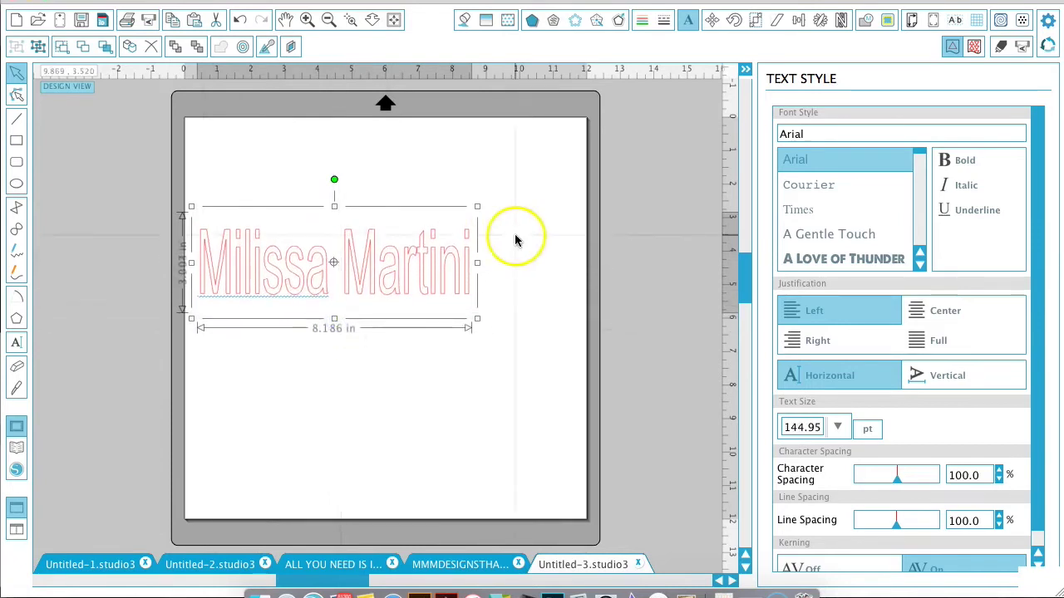
{"action": "left_click_drag", "start_coordinate": [478, 237], "coordinate": [570, 234]}
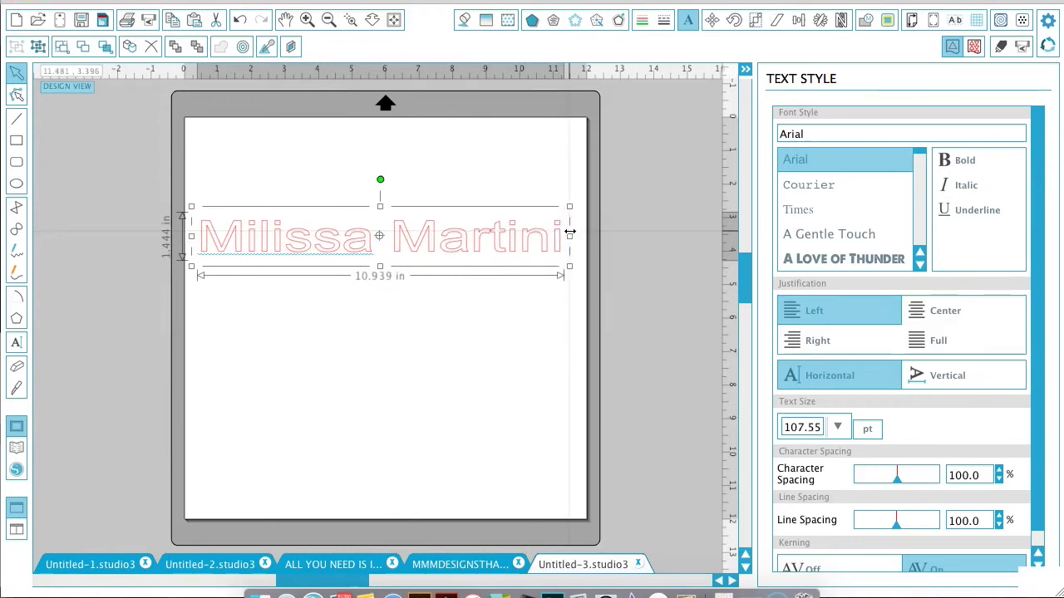
{"action": "key", "text": "ctrl+z"}
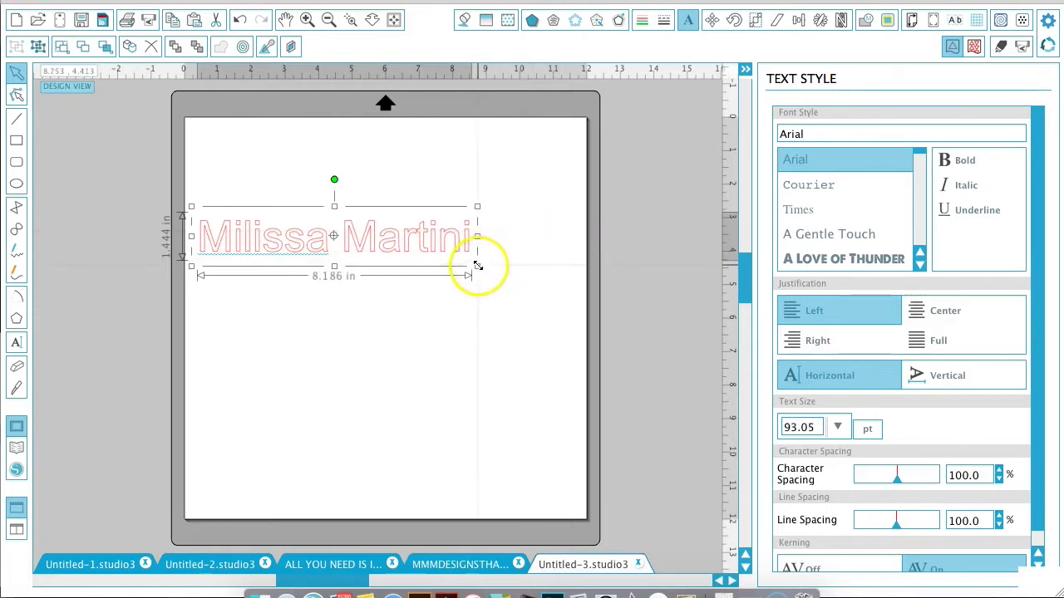
{"action": "left_click", "coordinate": [477, 267]}
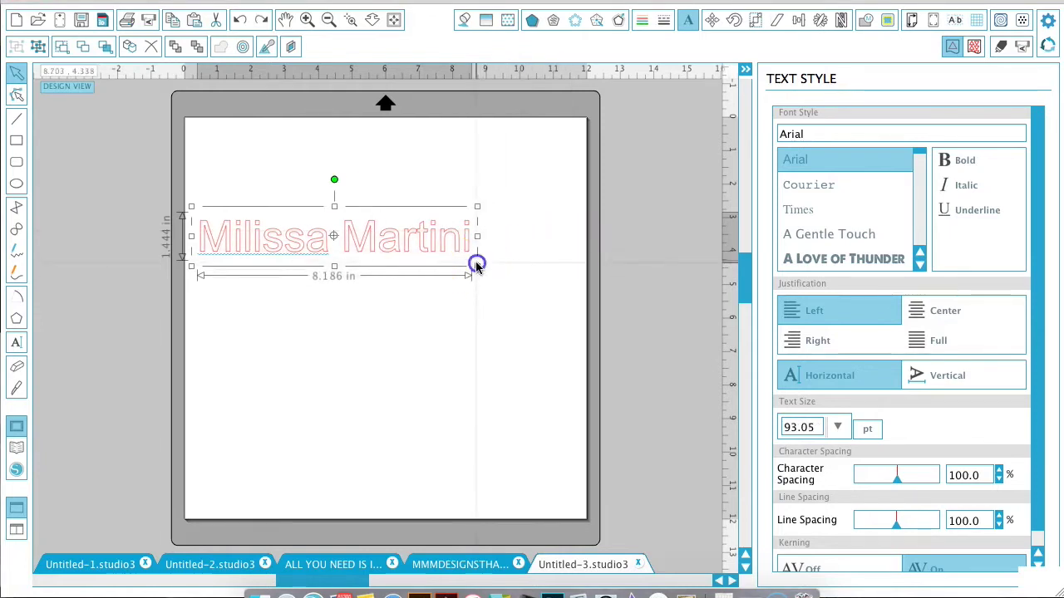
{"action": "left_click_drag", "start_coordinate": [486, 267], "coordinate": [594, 289]}
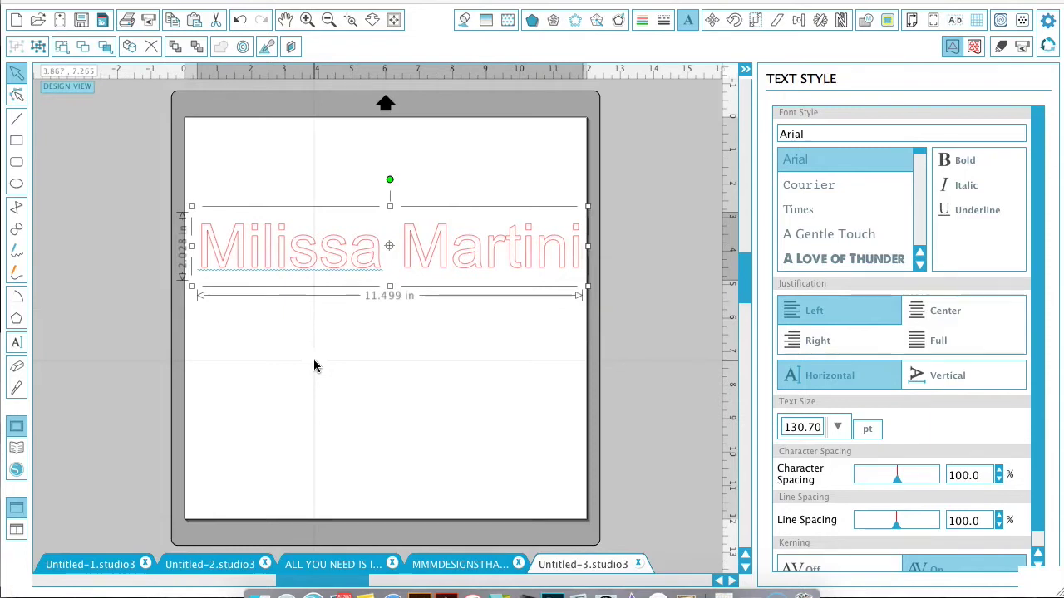
Change all the name's letters to the Boom & Farrow font.
{"action": "double_click", "coordinate": [311, 263]}
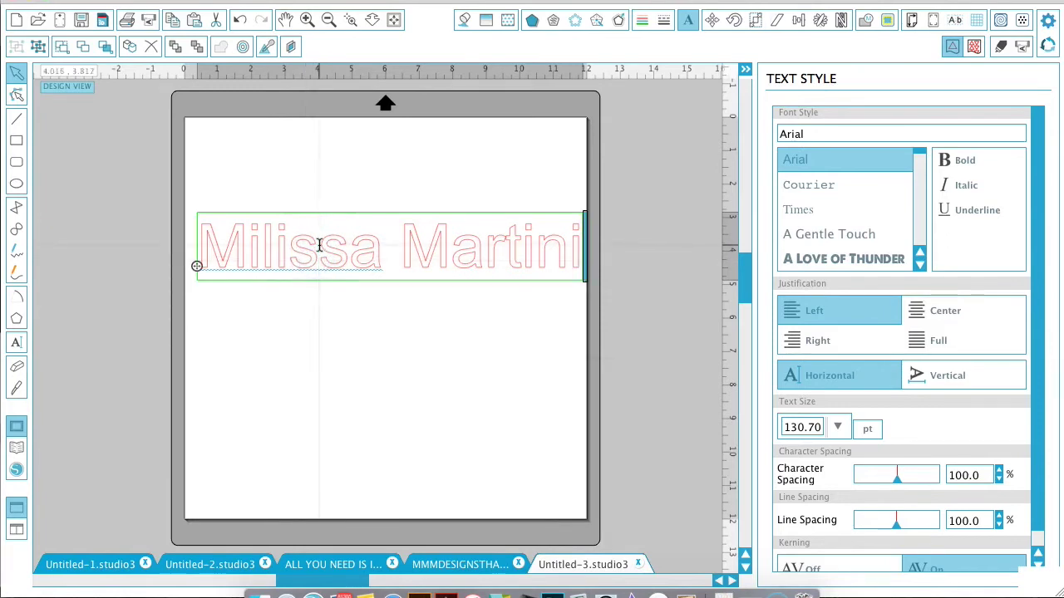
{"action": "key", "text": "super+a"}
{"action": "left_click", "coordinate": [804, 135]}
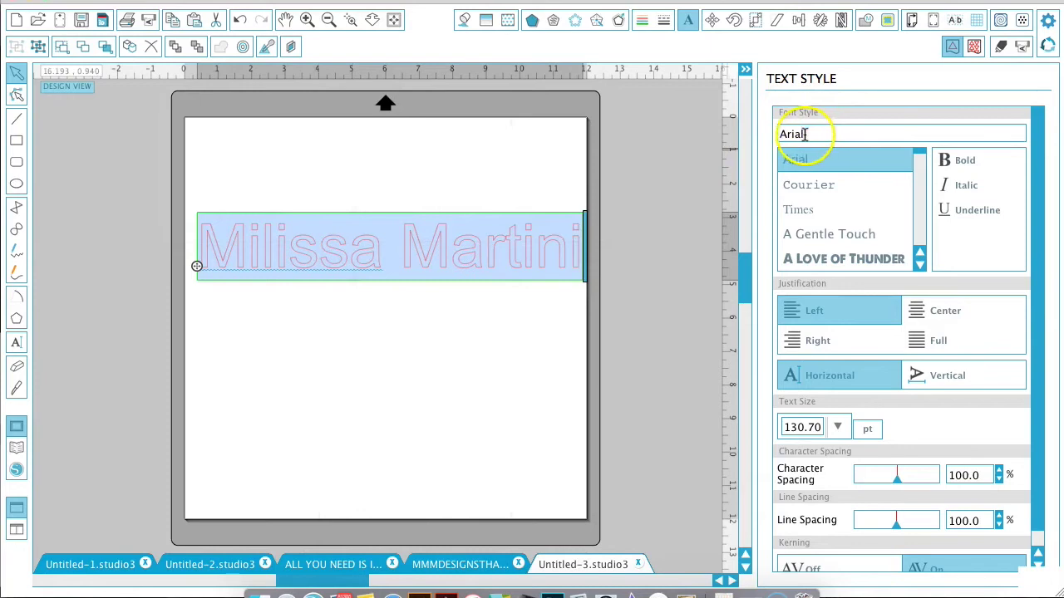
{"action": "type", "text": "boom & Farrow"}
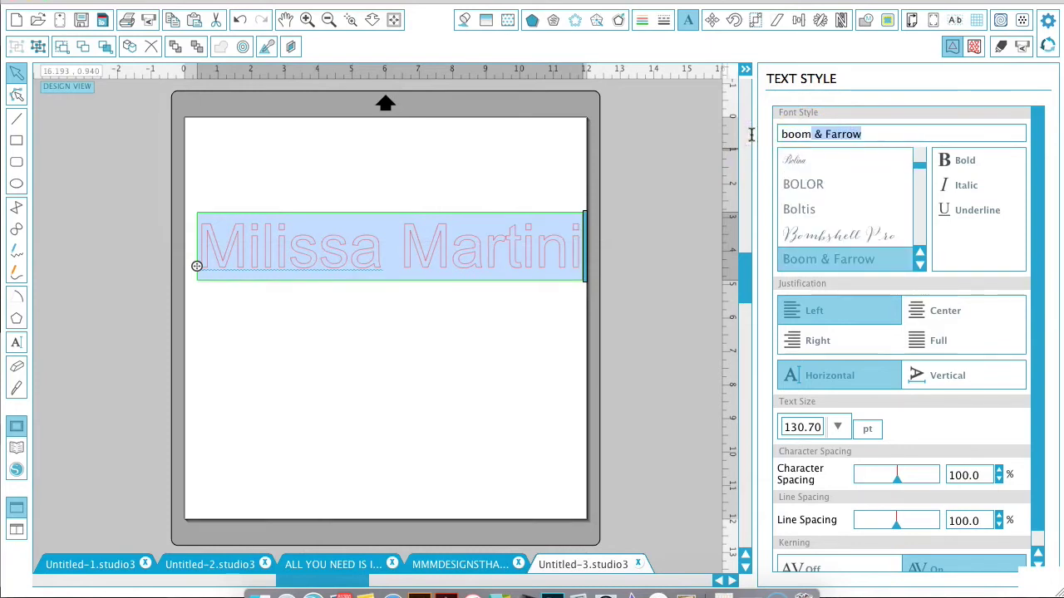
{"action": "key", "text": "Return"}
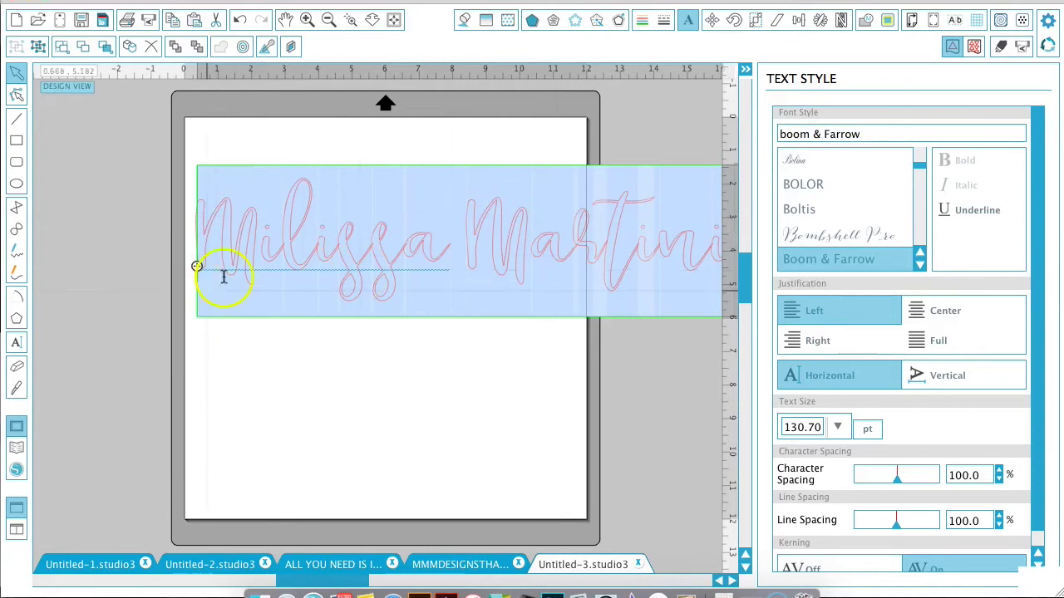
Resize and reposition the script name to 89.20 pt, about 10.927 in across the page top.
{"action": "left_click", "coordinate": [266, 427]}
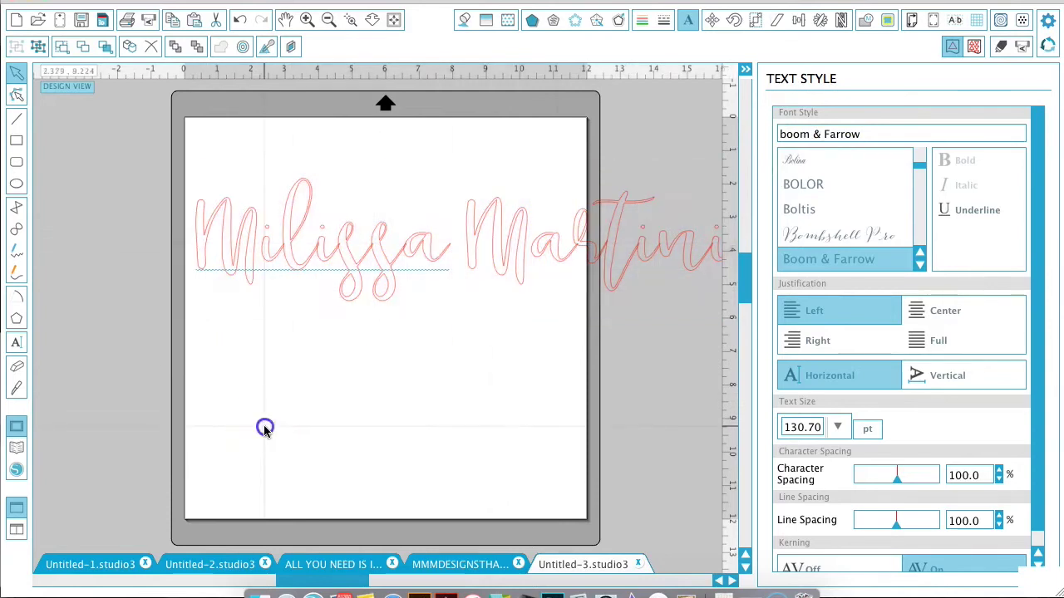
{"action": "left_click", "coordinate": [301, 246]}
{"action": "left_click", "coordinate": [188, 159]}
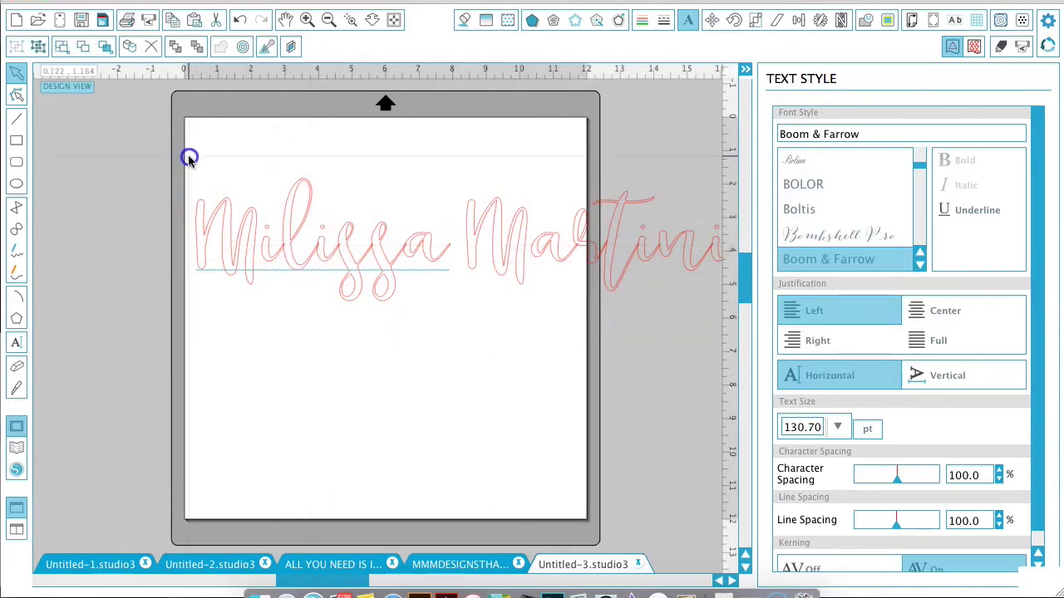
{"action": "left_click", "coordinate": [220, 214]}
{"action": "left_click_drag", "start_coordinate": [190, 160], "coordinate": [471, 241]}
{"action": "left_click_drag", "start_coordinate": [541, 297], "coordinate": [271, 202]}
{"action": "left_click_drag", "start_coordinate": [463, 230], "coordinate": [560, 324]}
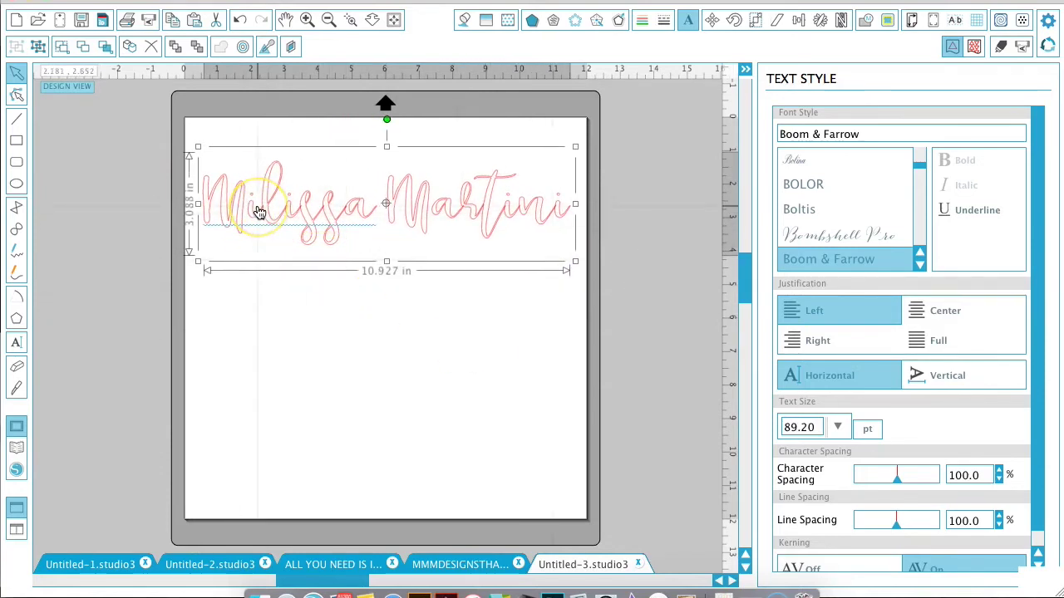
Zoom in on the Boom & Farrow lettering, then zoom back out to see more of it.
{"action": "left_click", "coordinate": [319, 18]}
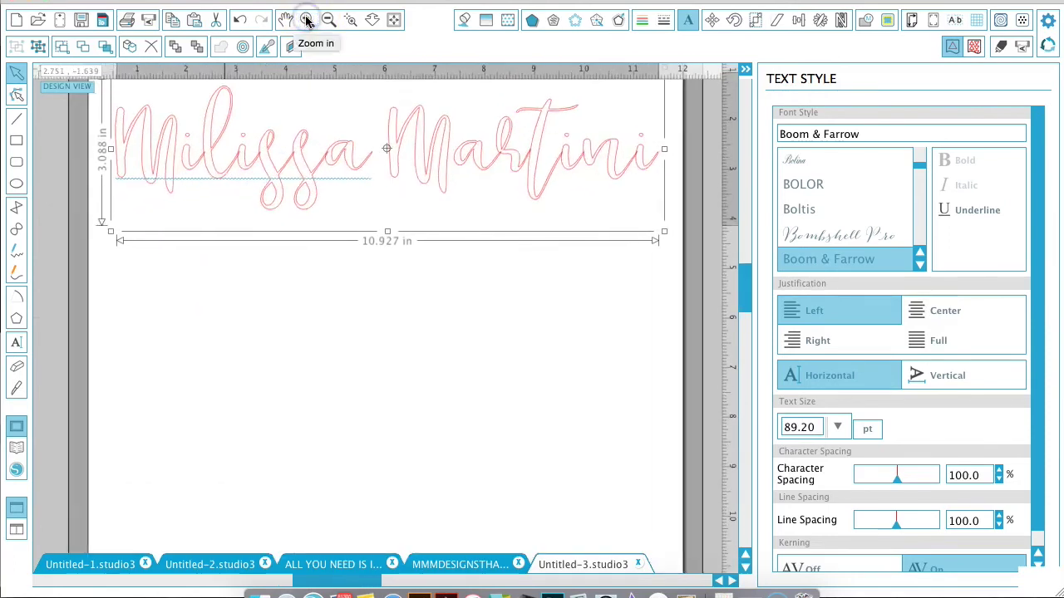
{"action": "left_click", "coordinate": [228, 262]}
{"action": "scroll", "coordinate": [229, 262], "scroll_direction": "up", "scroll_amount": 5}
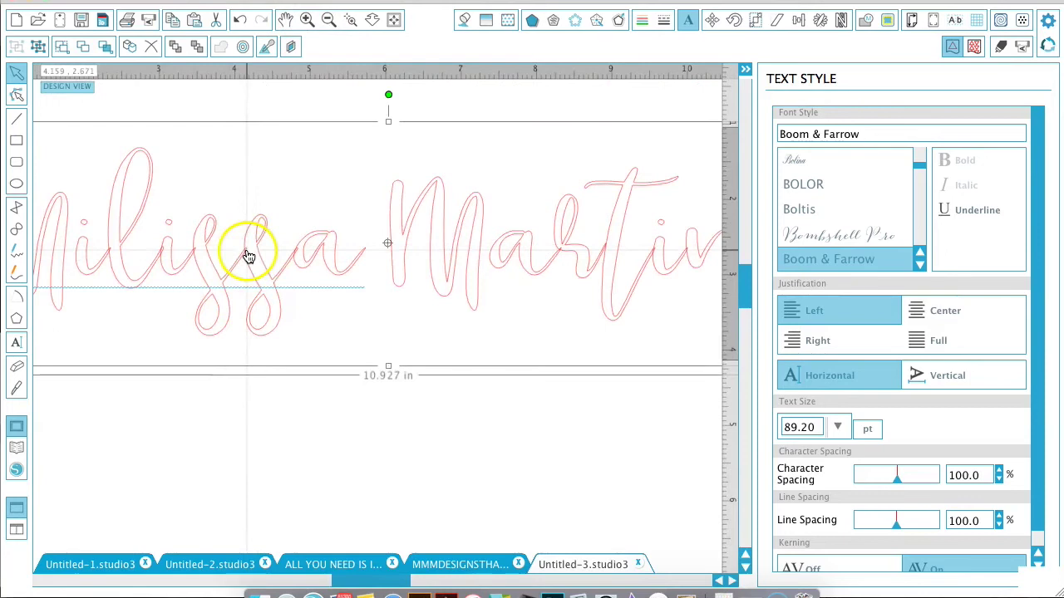
{"action": "left_click", "coordinate": [306, 19]}
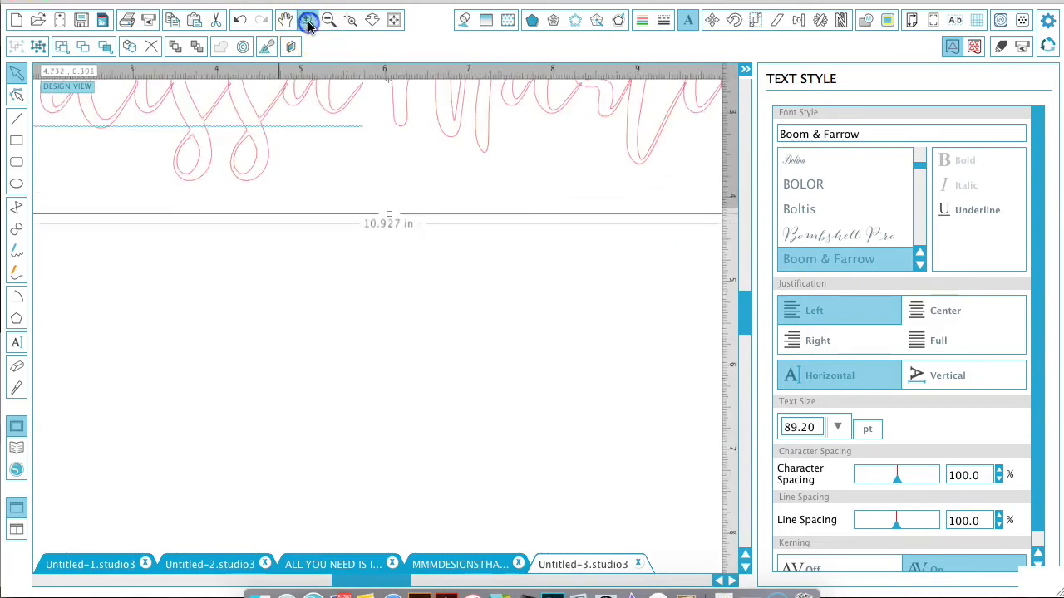
{"action": "left_click", "coordinate": [306, 20]}
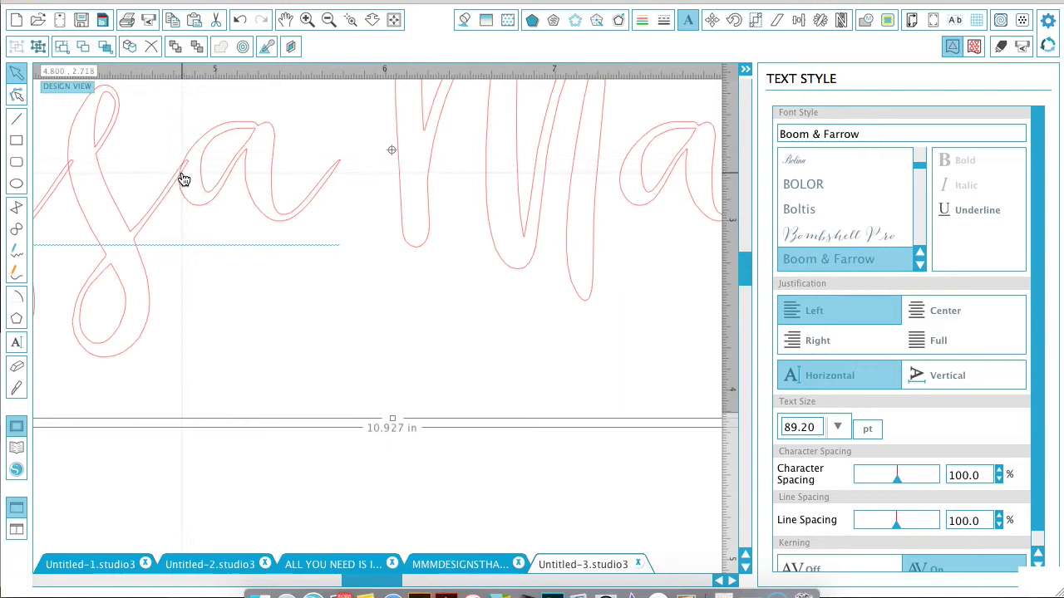
{"action": "left_click", "coordinate": [328, 19]}
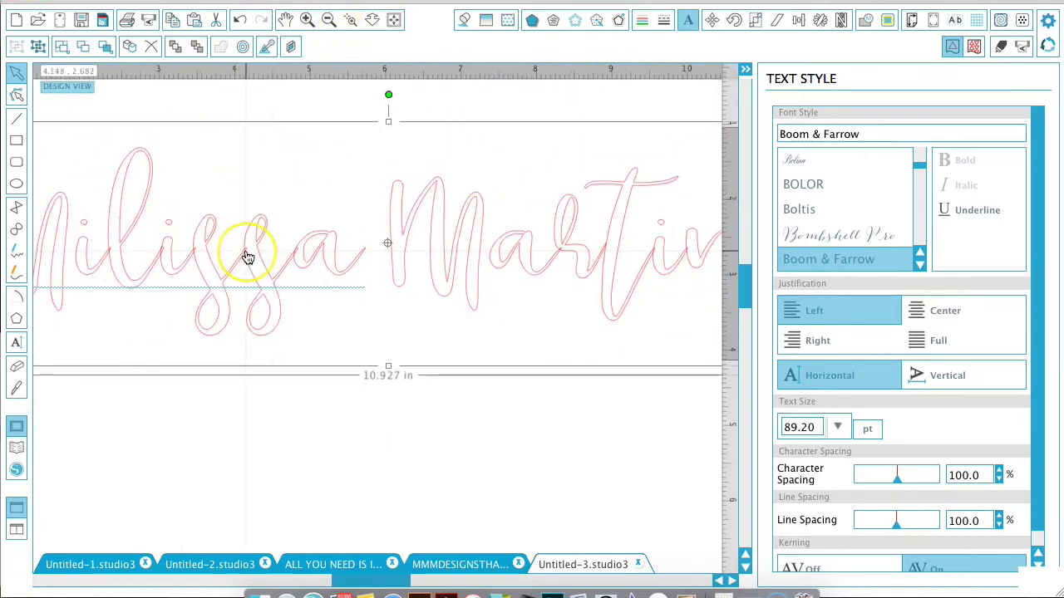
Weld the script lettering into one shape with black fill and black outline.
{"action": "right_click", "coordinate": [247, 256]}
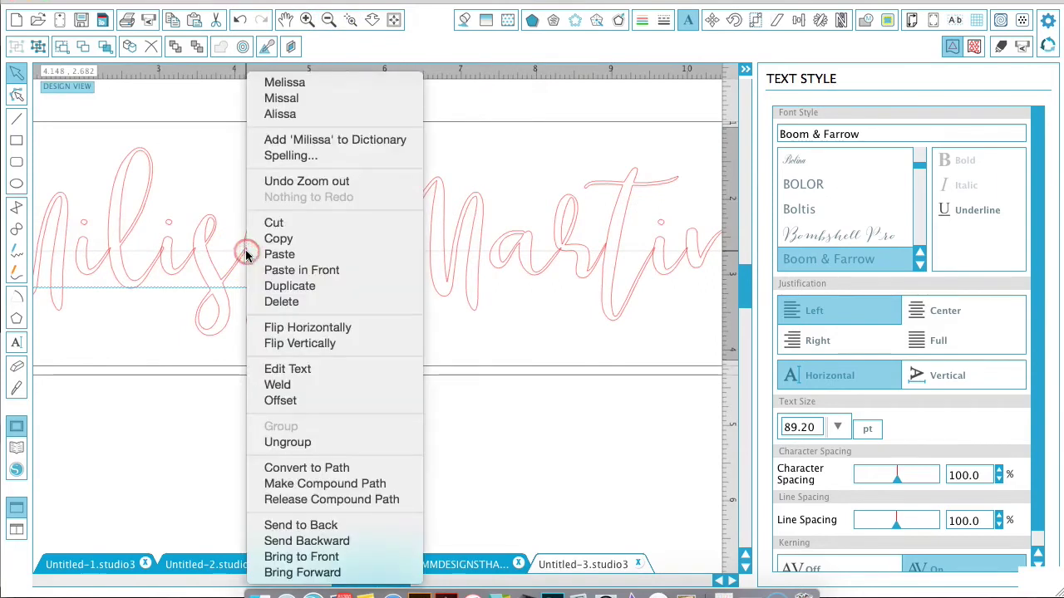
{"action": "left_click", "coordinate": [305, 385]}
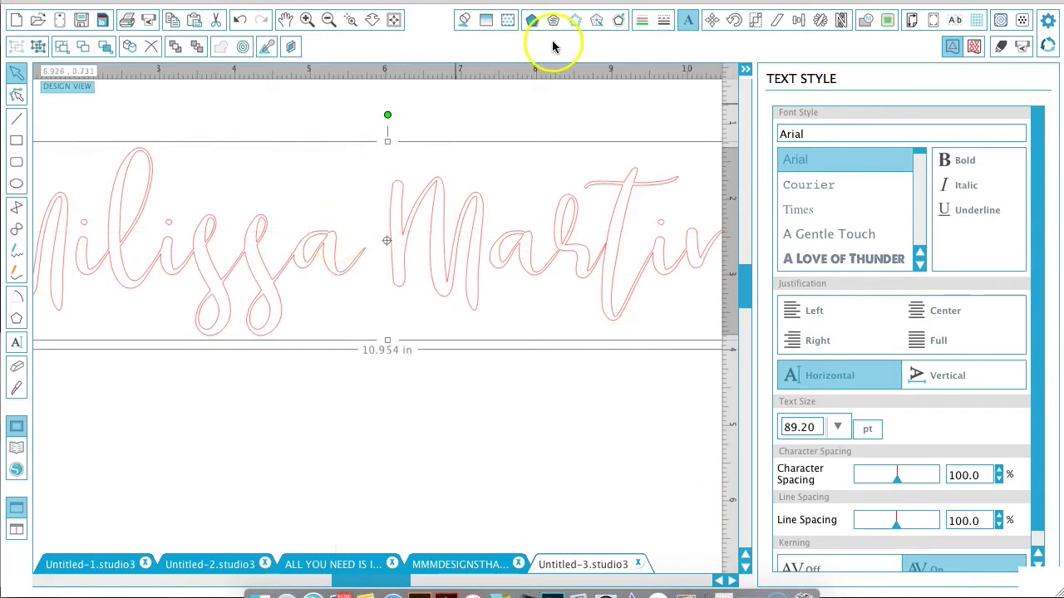
{"action": "left_click", "coordinate": [464, 20]}
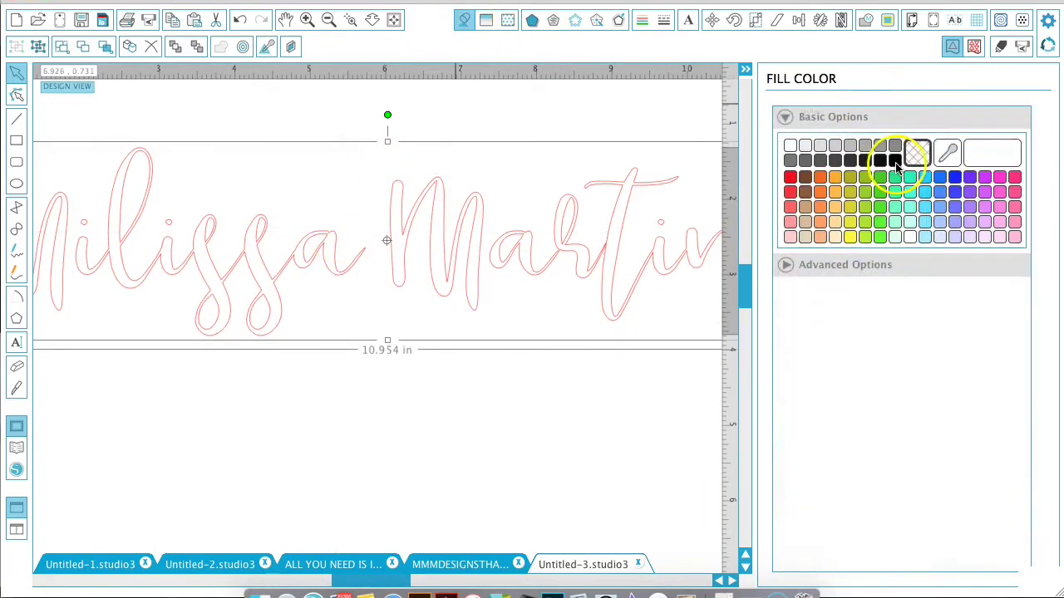
{"action": "left_click", "coordinate": [896, 162]}
{"action": "left_click", "coordinate": [642, 20]}
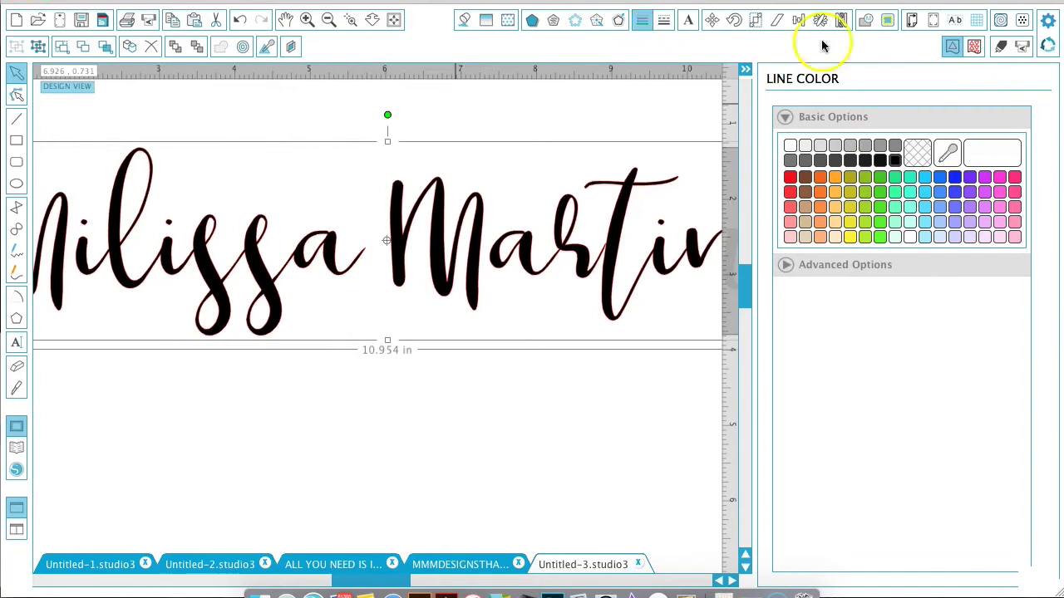
{"action": "left_click", "coordinate": [895, 162]}
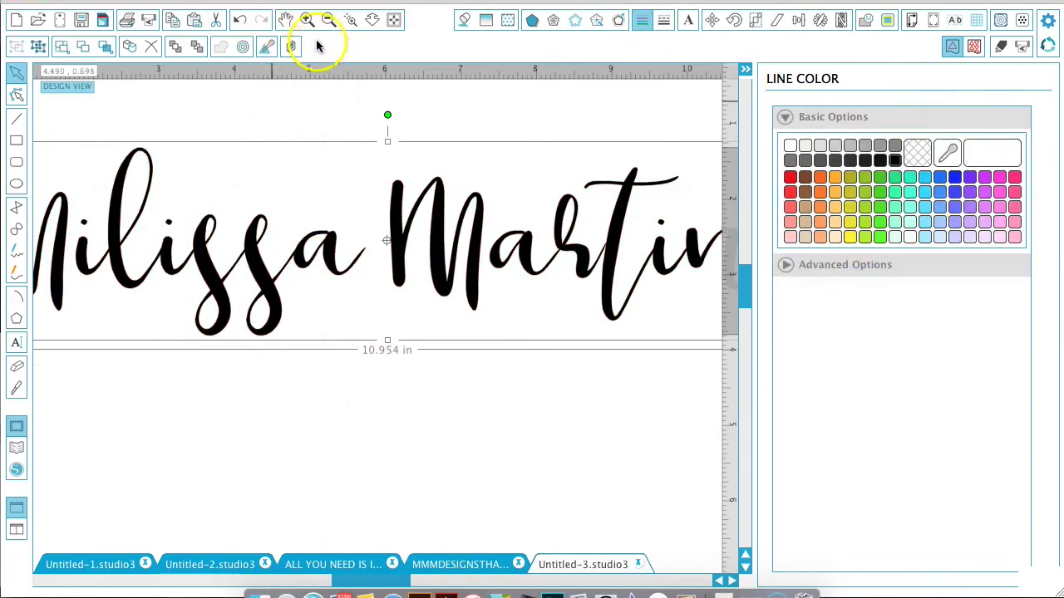
{"action": "left_click", "coordinate": [330, 18]}
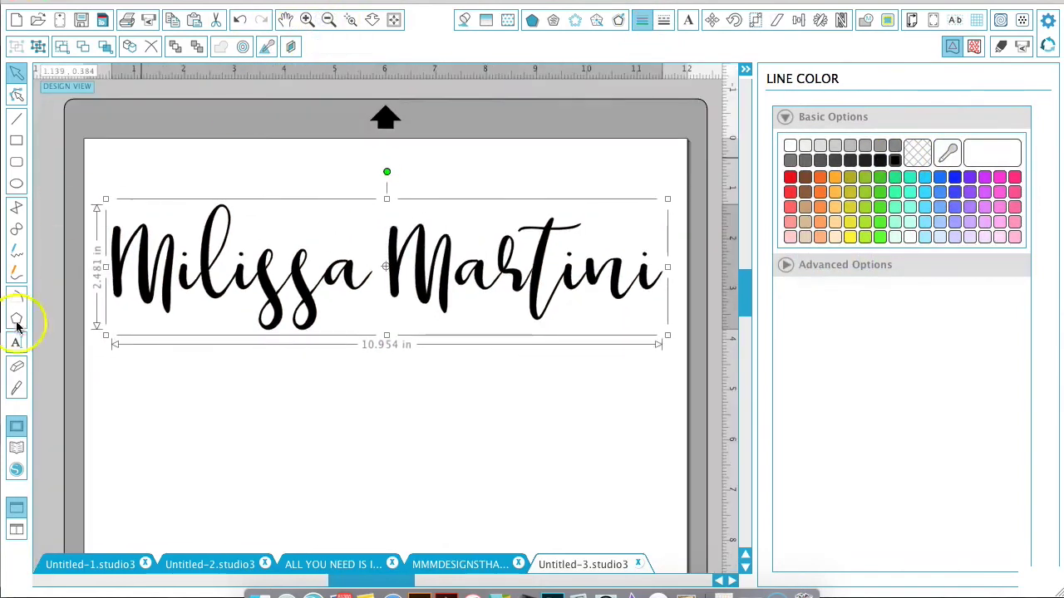
Type the caption 'I love fonts' and 'from fontbundles.net' on two lines below the name.
{"action": "left_click", "coordinate": [15, 344]}
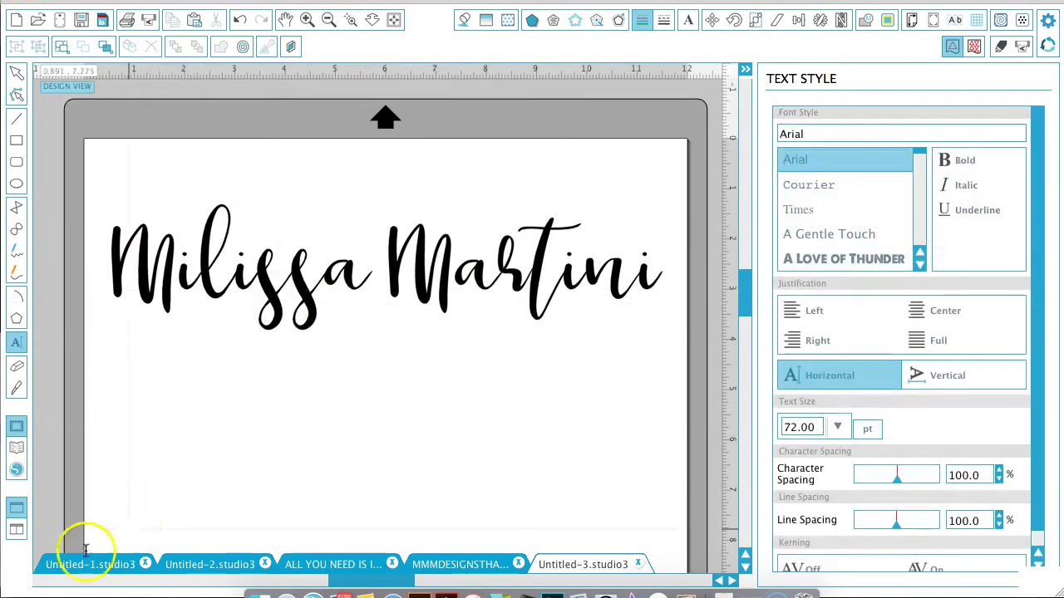
{"action": "left_click", "coordinate": [18, 345]}
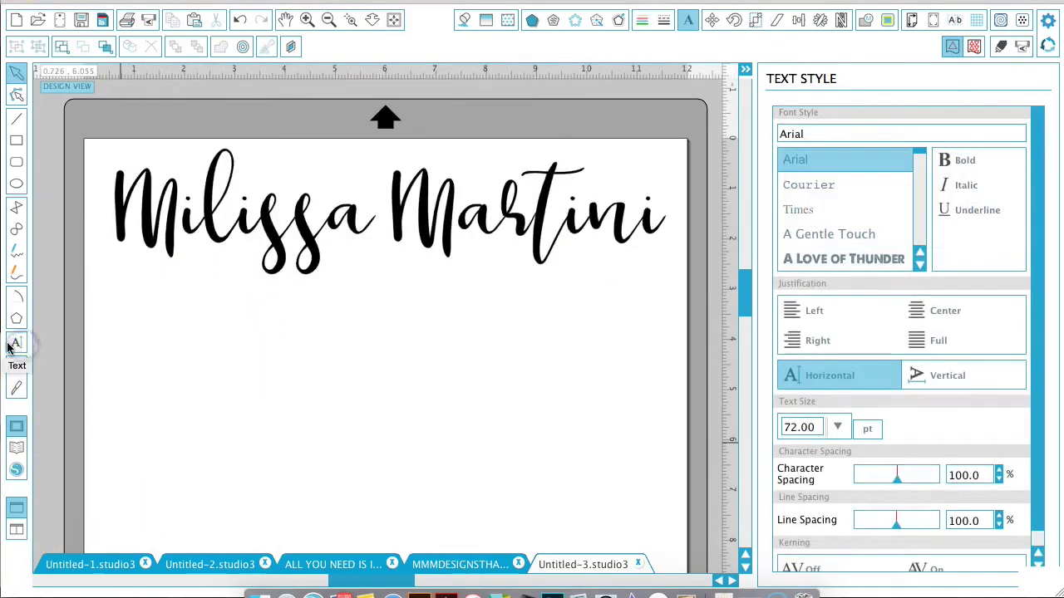
{"action": "left_click", "coordinate": [243, 411]}
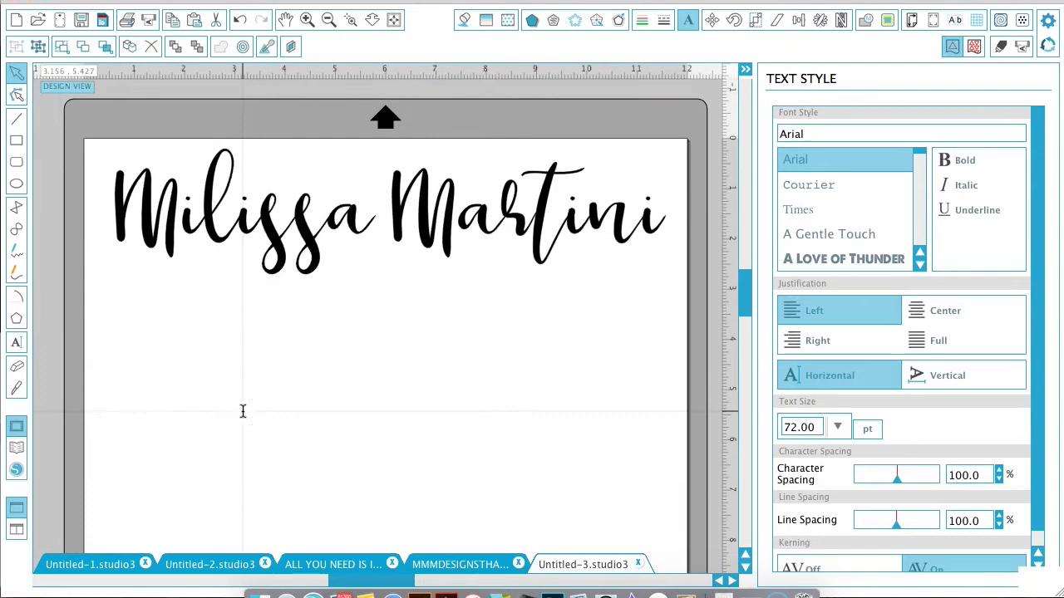
{"action": "left_click", "coordinate": [243, 411]}
{"action": "type", "text": "I love fonts"}
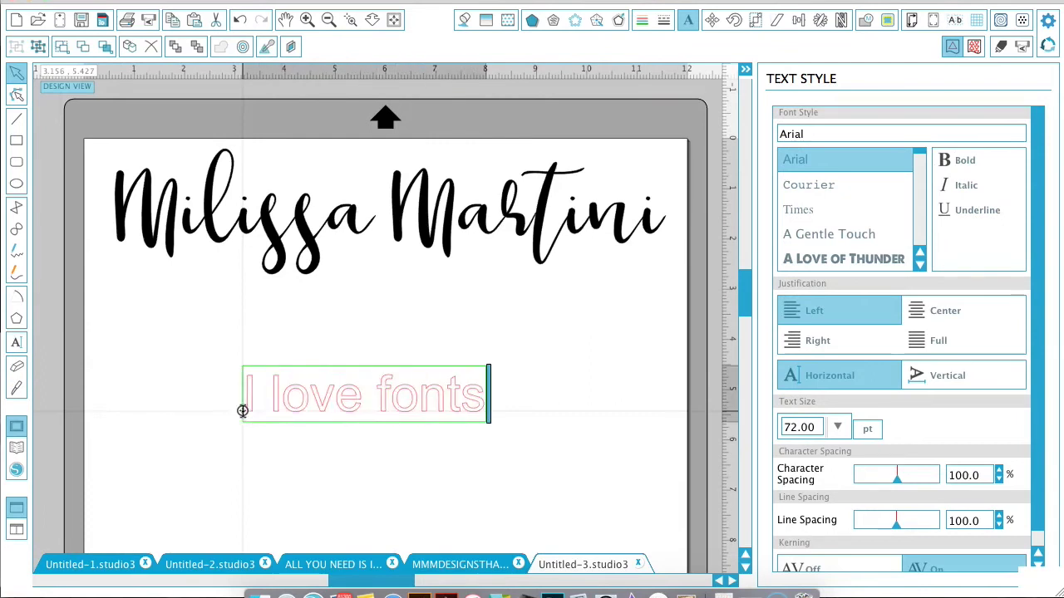
{"action": "key", "text": "Return"}
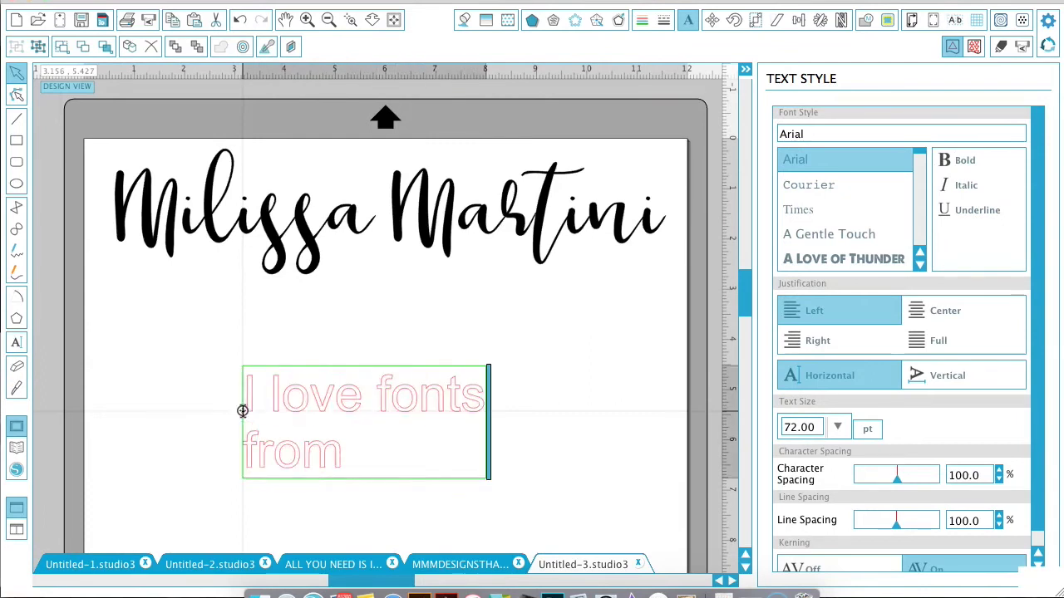
{"action": "type", "text": "from fontbund"}
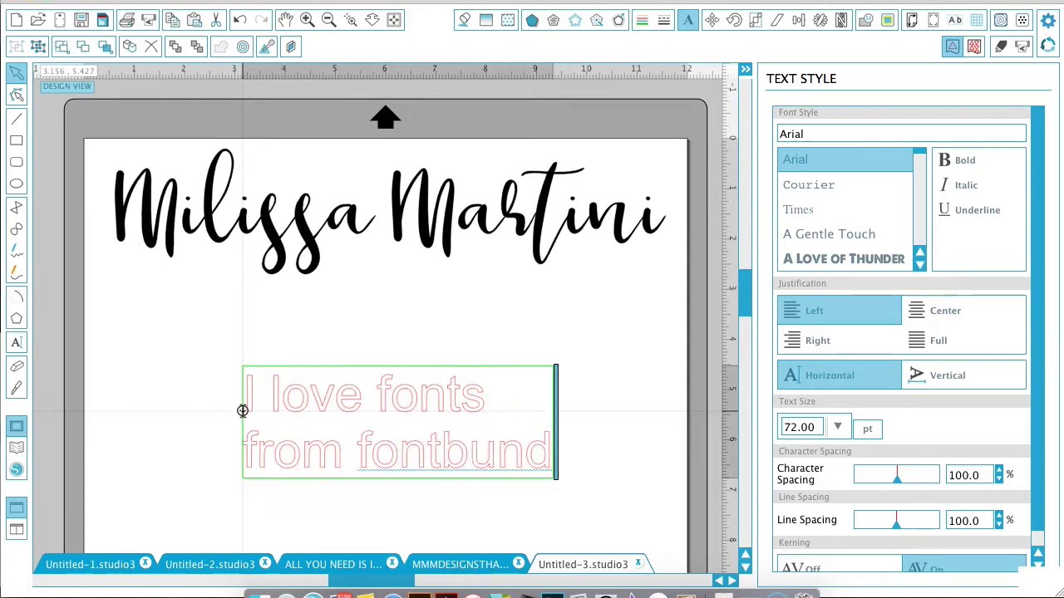
{"action": "type", "text": "les.net"}
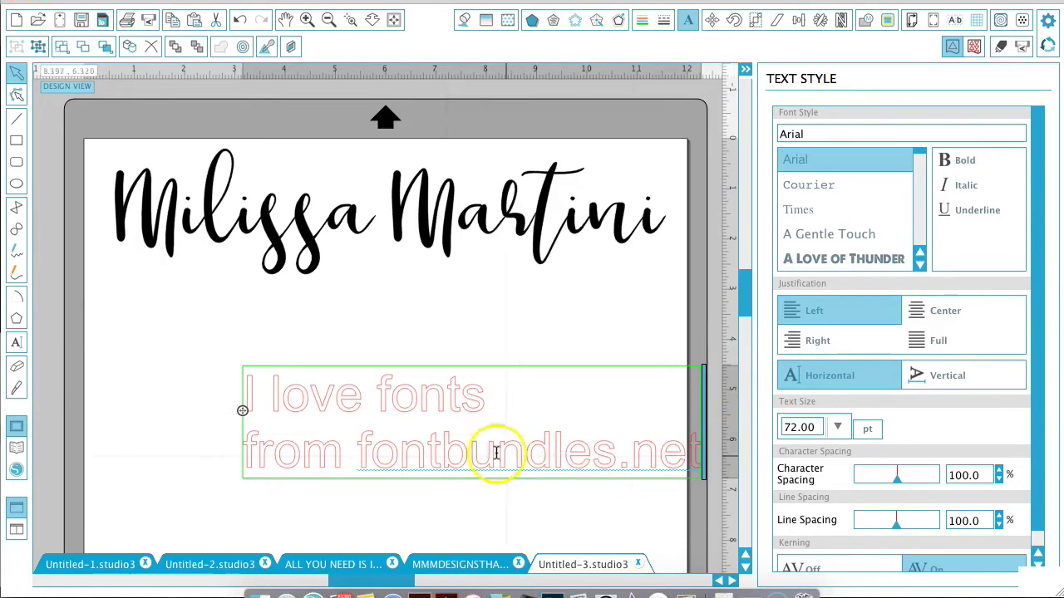
Right-align the caption and move it up and left under the script name.
{"action": "left_click", "coordinate": [192, 368]}
{"action": "left_click", "coordinate": [302, 401]}
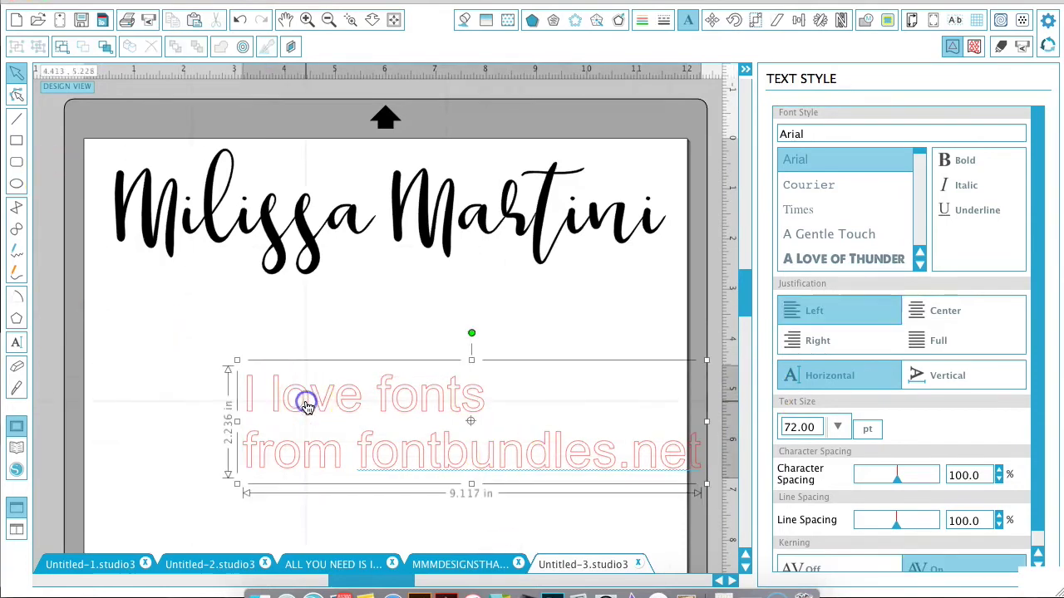
{"action": "left_click", "coordinate": [810, 341]}
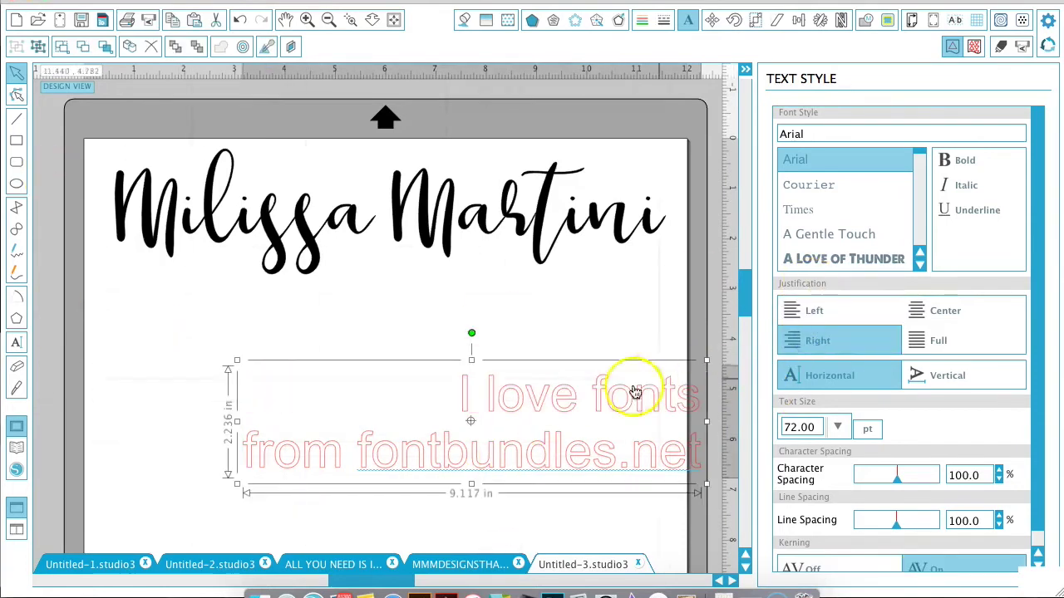
{"action": "left_click_drag", "start_coordinate": [604, 396], "coordinate": [598, 340]}
Try center, full and left justification on the caption, settling on right.
{"action": "left_click", "coordinate": [947, 311]}
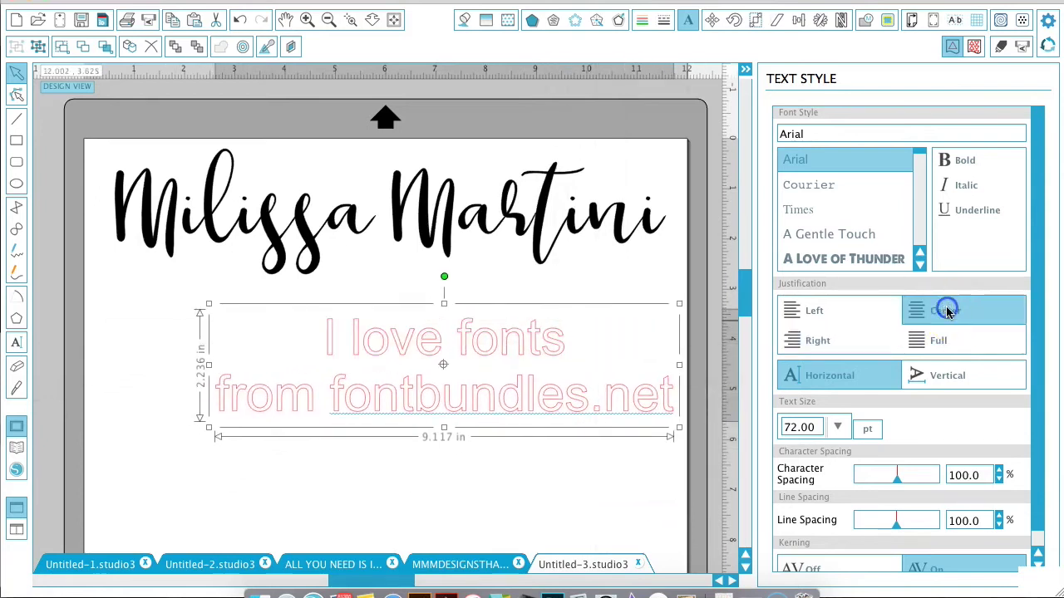
{"action": "left_click", "coordinate": [936, 339]}
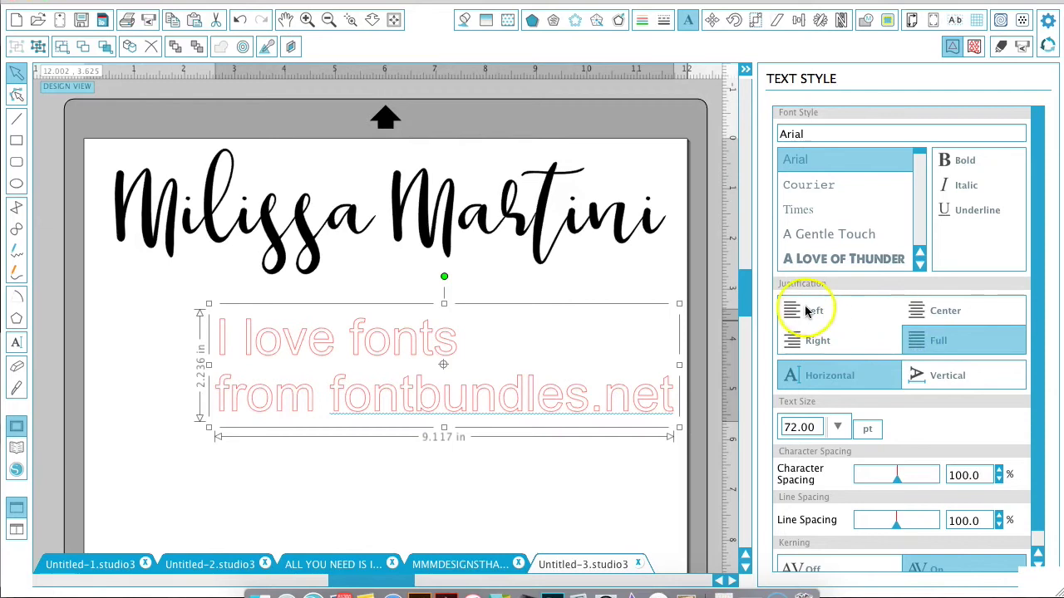
{"action": "left_click", "coordinate": [806, 310]}
{"action": "left_click", "coordinate": [931, 308]}
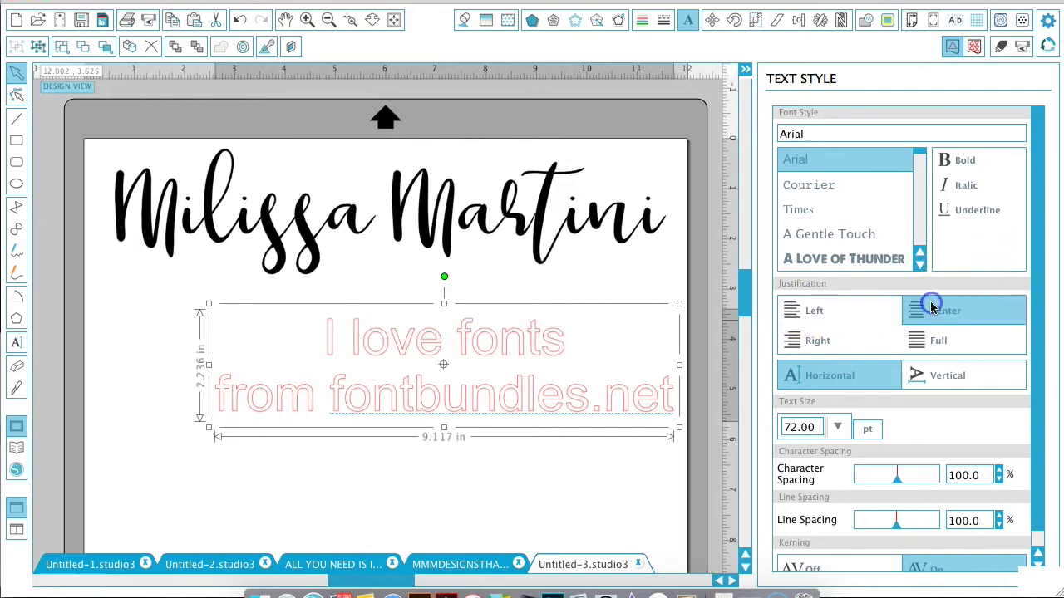
{"action": "left_click", "coordinate": [814, 339]}
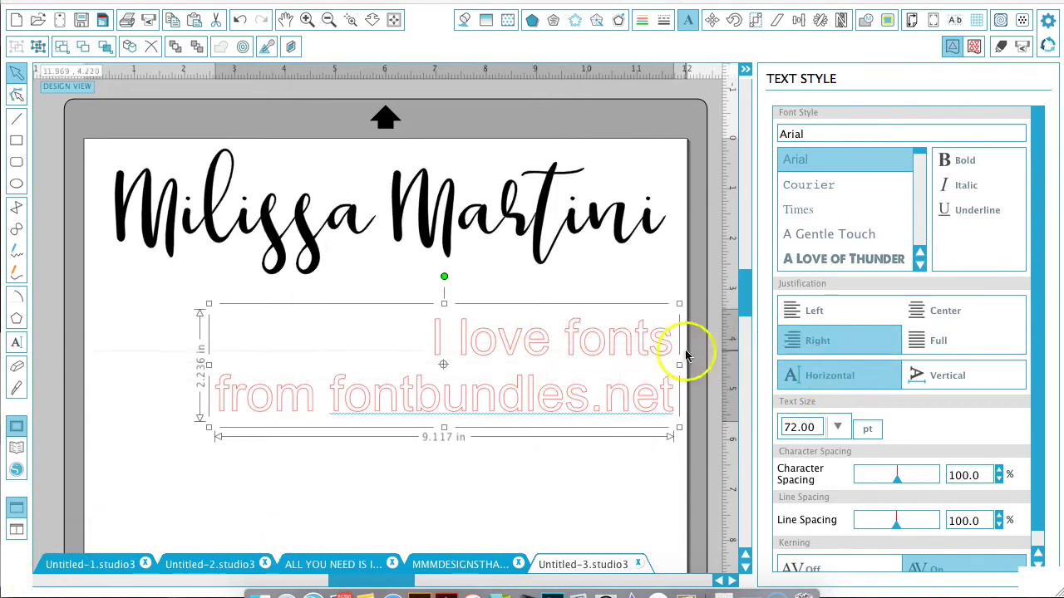
Set the caption as vertical text running down the page in a 2.236 in column.
{"action": "left_click", "coordinate": [921, 377]}
{"action": "scroll", "coordinate": [350, 420], "scroll_direction": "down", "scroll_amount": 3}
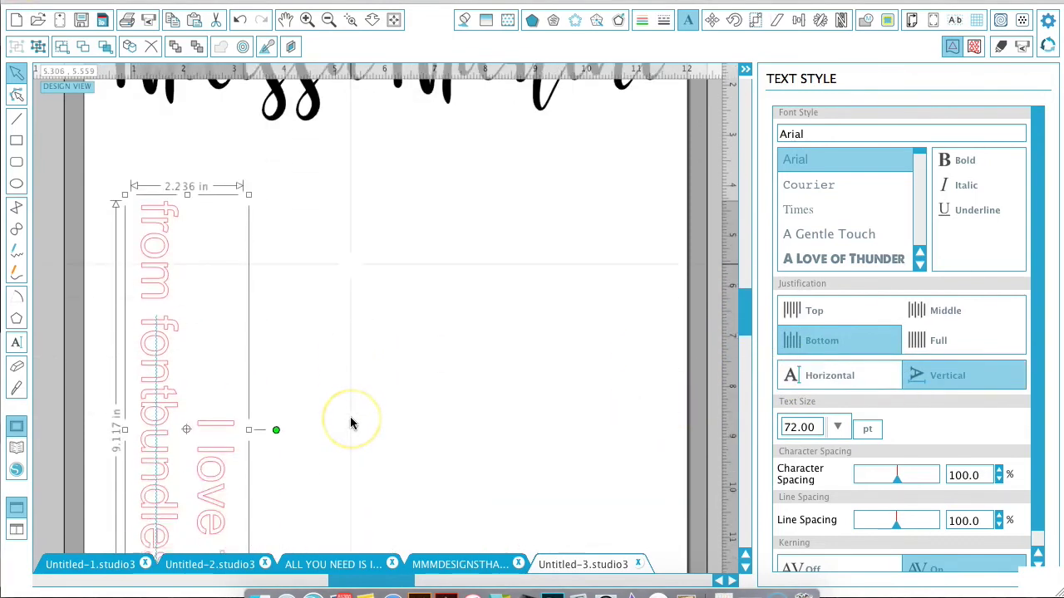
{"action": "scroll", "coordinate": [350, 423], "scroll_direction": "down", "scroll_amount": 5}
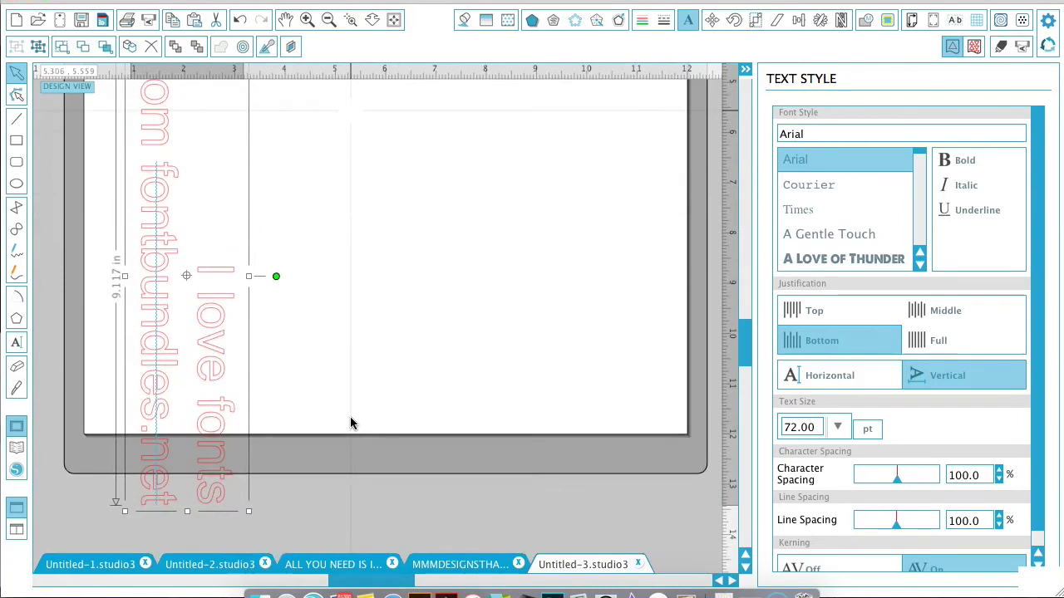
{"action": "scroll", "coordinate": [350, 423], "scroll_direction": "up", "scroll_amount": 3}
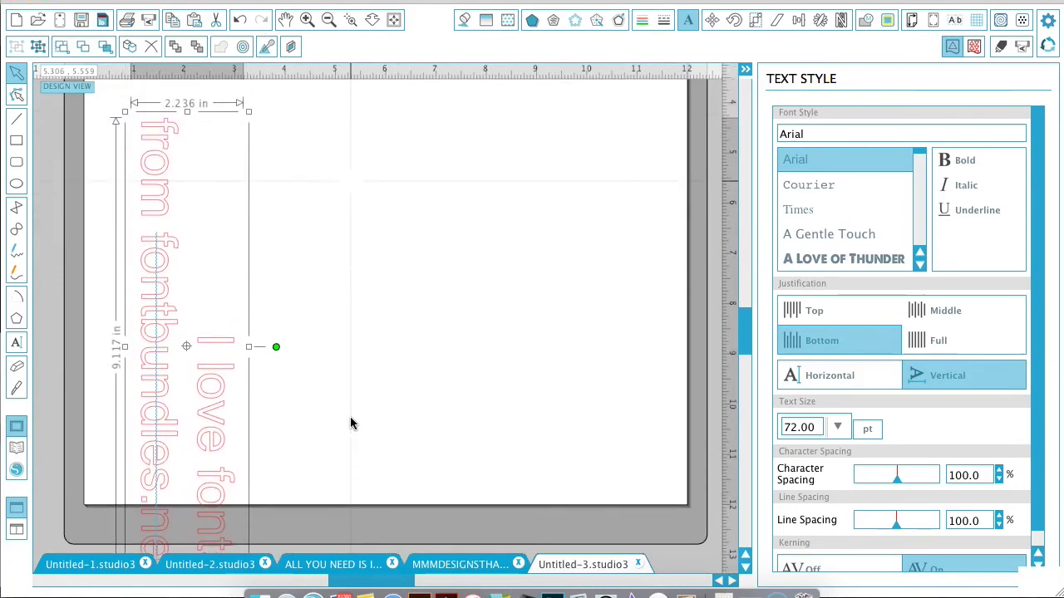
{"action": "left_click", "coordinate": [838, 378]}
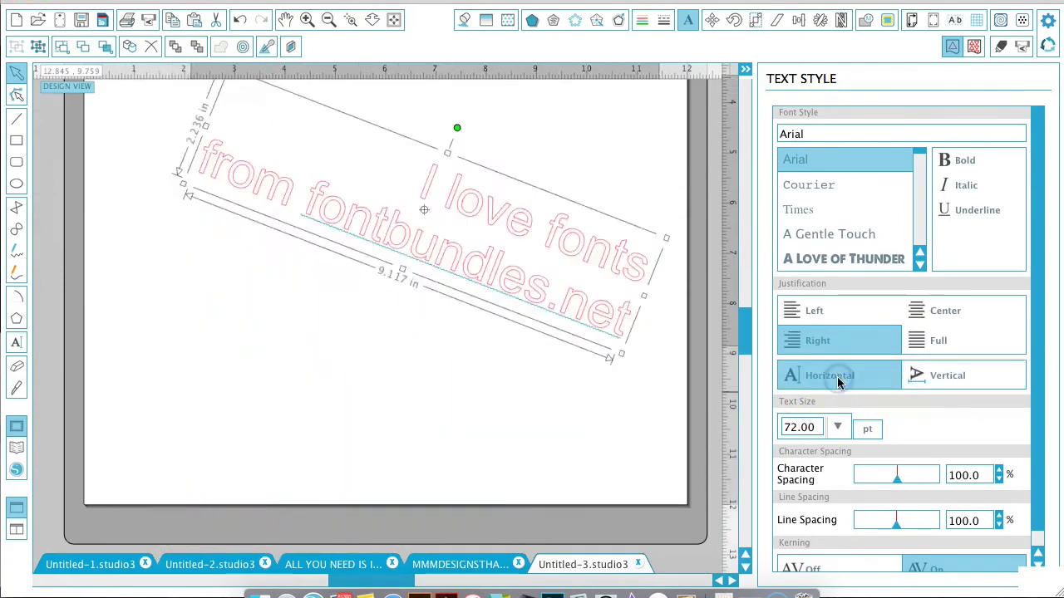
{"action": "left_click", "coordinate": [946, 374]}
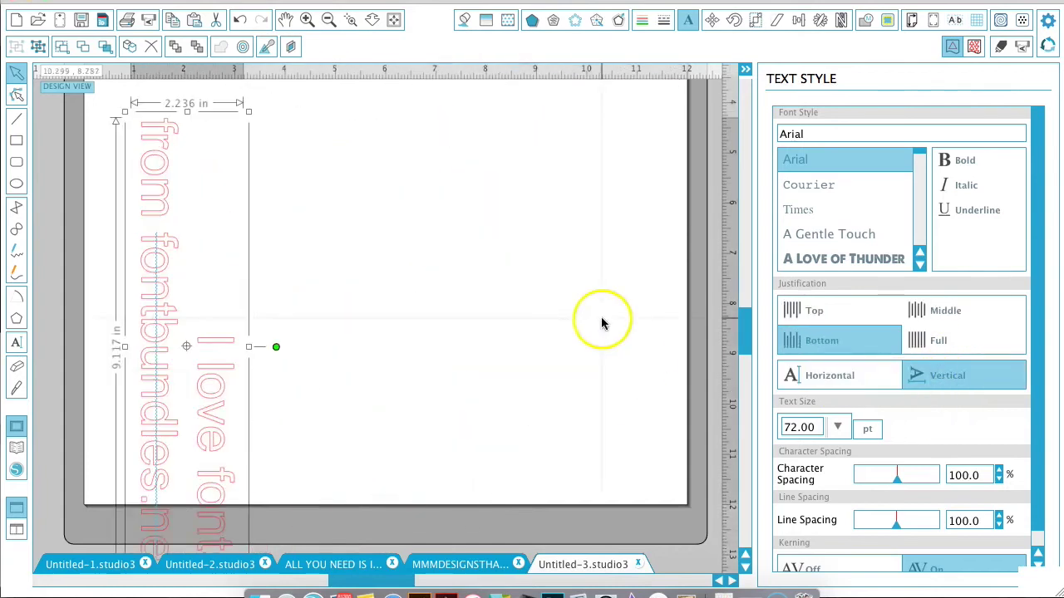
Return the caption to horizontal layout with 93.9% character spacing.
{"action": "left_click", "coordinate": [832, 382]}
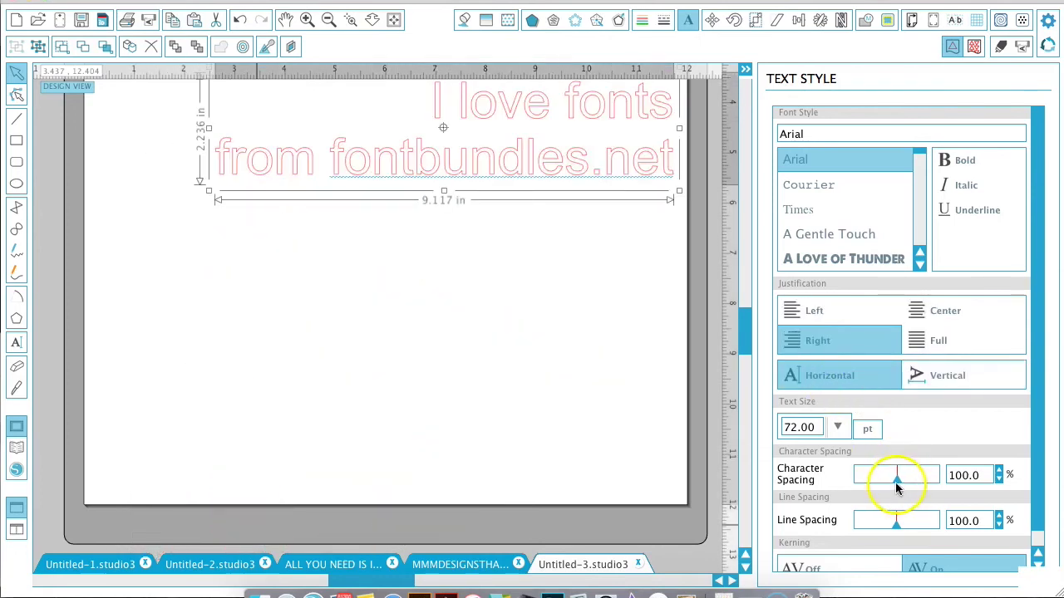
{"action": "mouse_move", "coordinate": [896, 489]}
{"action": "left_mouse_down"}
{"action": "mouse_move", "coordinate": [878, 486]}
{"action": "mouse_move", "coordinate": [911, 481]}
{"action": "mouse_move", "coordinate": [898, 478]}
{"action": "left_mouse_up"}
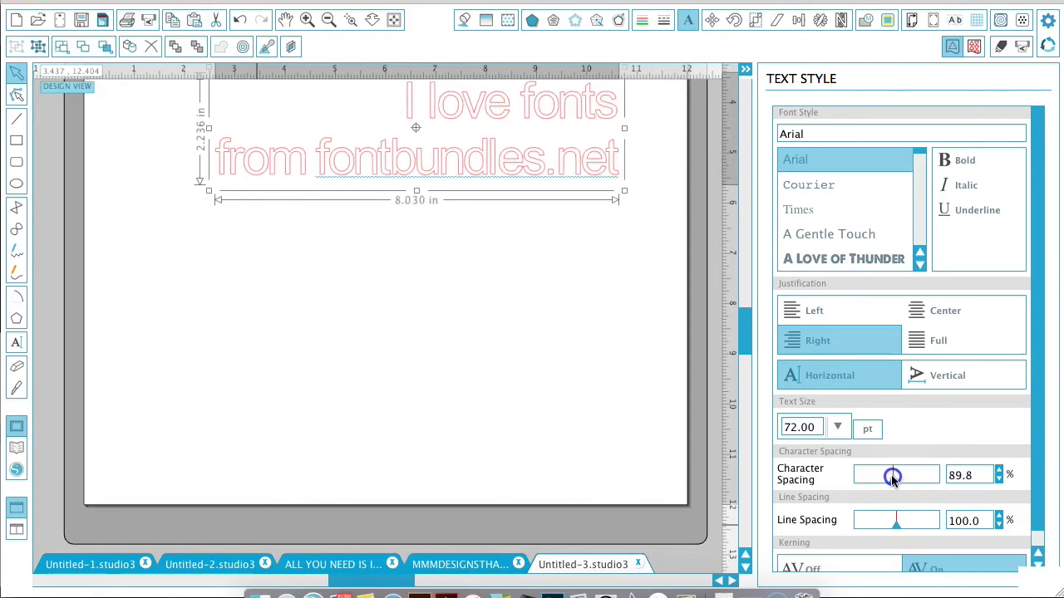
{"action": "left_click_drag", "start_coordinate": [892, 480], "coordinate": [895, 480]}
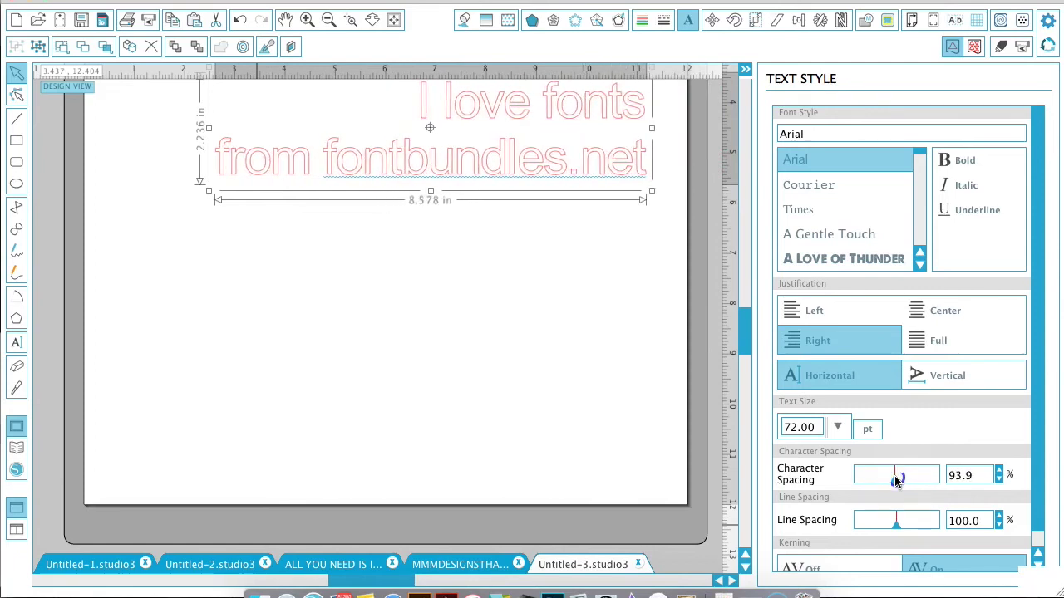
{"action": "left_click", "coordinate": [865, 181]}
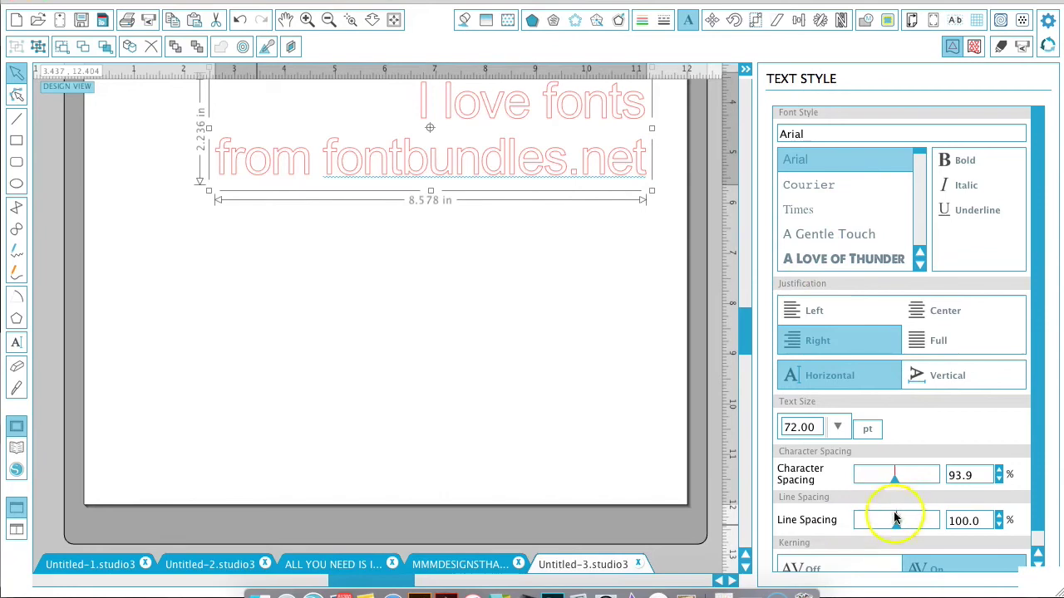
Reduce the caption's line spacing to 64.4% to bring its lines closer.
{"action": "mouse_move", "coordinate": [894, 520]}
{"action": "left_mouse_down"}
{"action": "mouse_move", "coordinate": [877, 525]}
{"action": "mouse_move", "coordinate": [941, 525]}
{"action": "mouse_move", "coordinate": [871, 521]}
{"action": "left_mouse_up"}
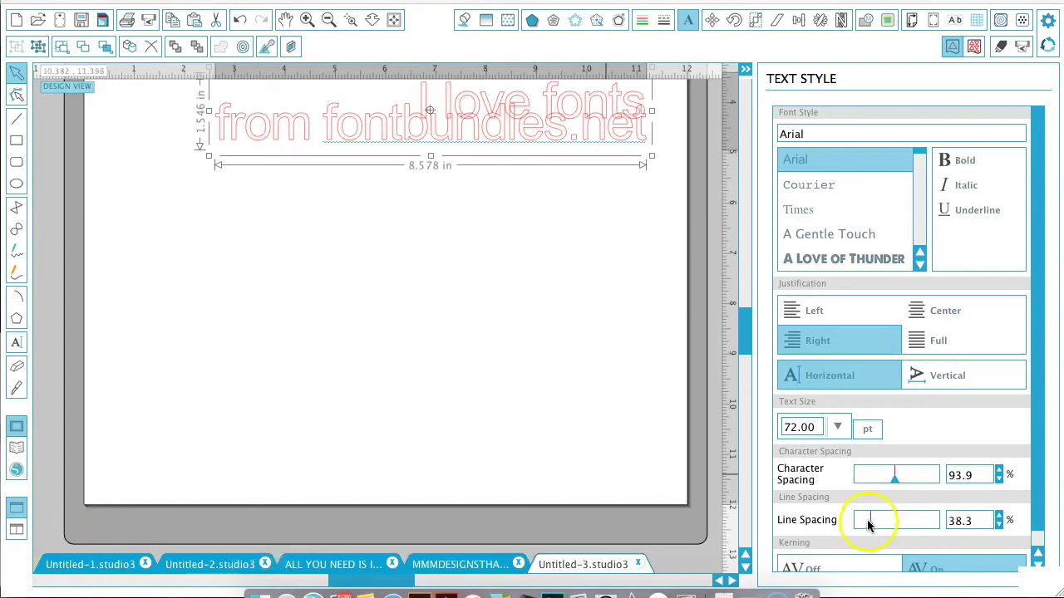
{"action": "left_click_drag", "start_coordinate": [872, 527], "coordinate": [881, 527]}
{"action": "scroll", "coordinate": [589, 379], "scroll_direction": "up", "scroll_amount": 3}
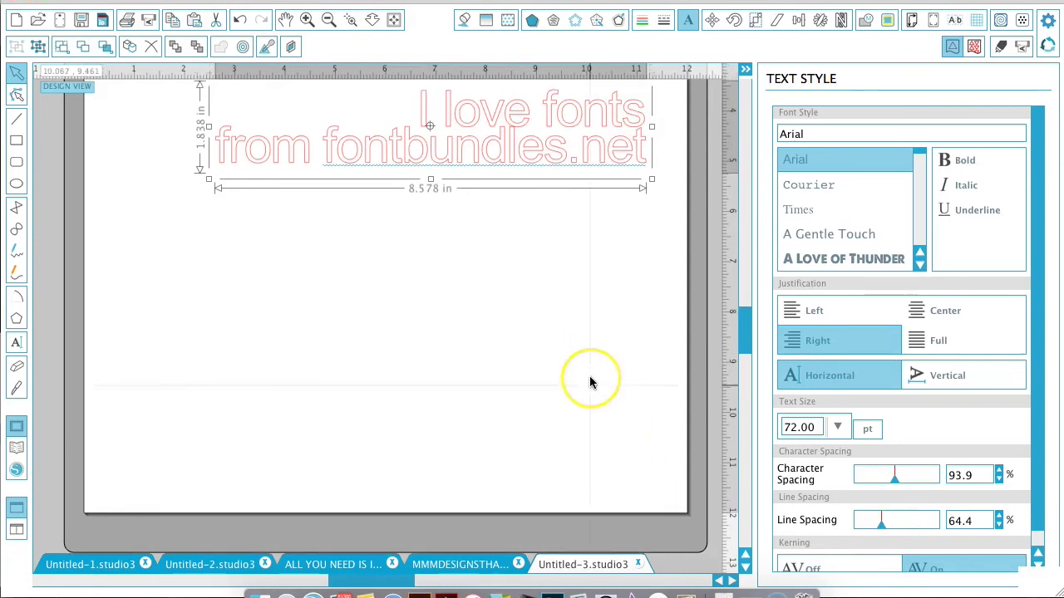
Ungroup the script title into separate letters.
{"action": "scroll", "coordinate": [591, 380], "scroll_direction": "up", "scroll_amount": 5}
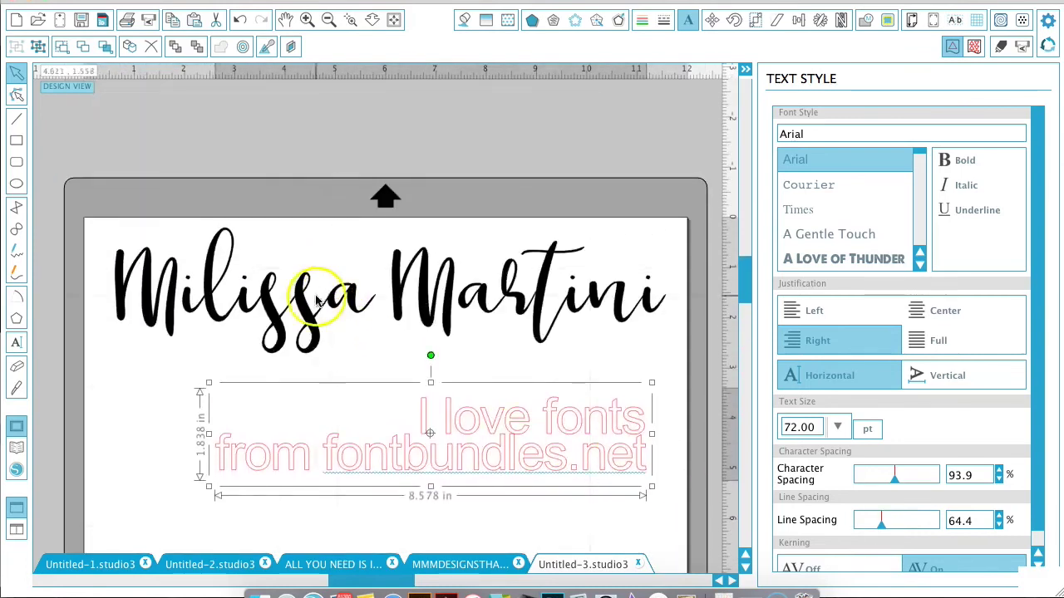
{"action": "left_click", "coordinate": [295, 310]}
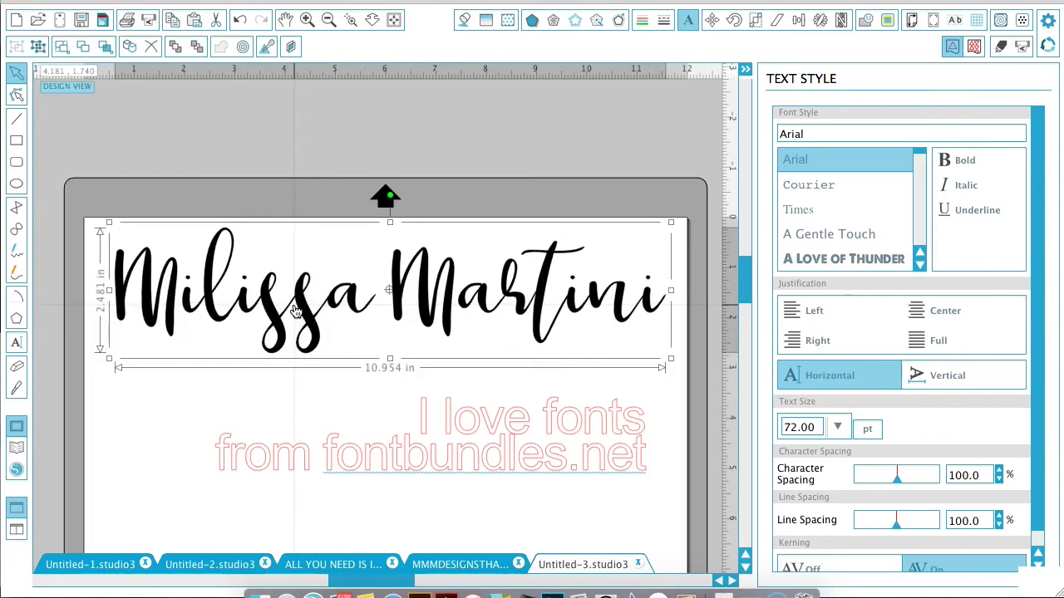
{"action": "right_click", "coordinate": [295, 310]}
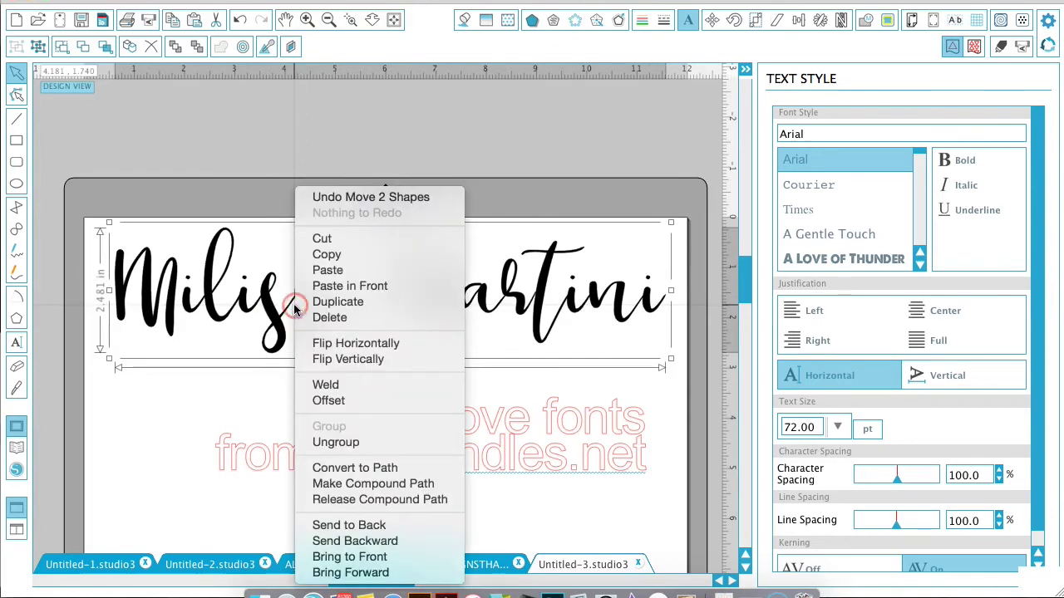
{"action": "left_click", "coordinate": [361, 445]}
{"action": "left_click", "coordinate": [262, 158]}
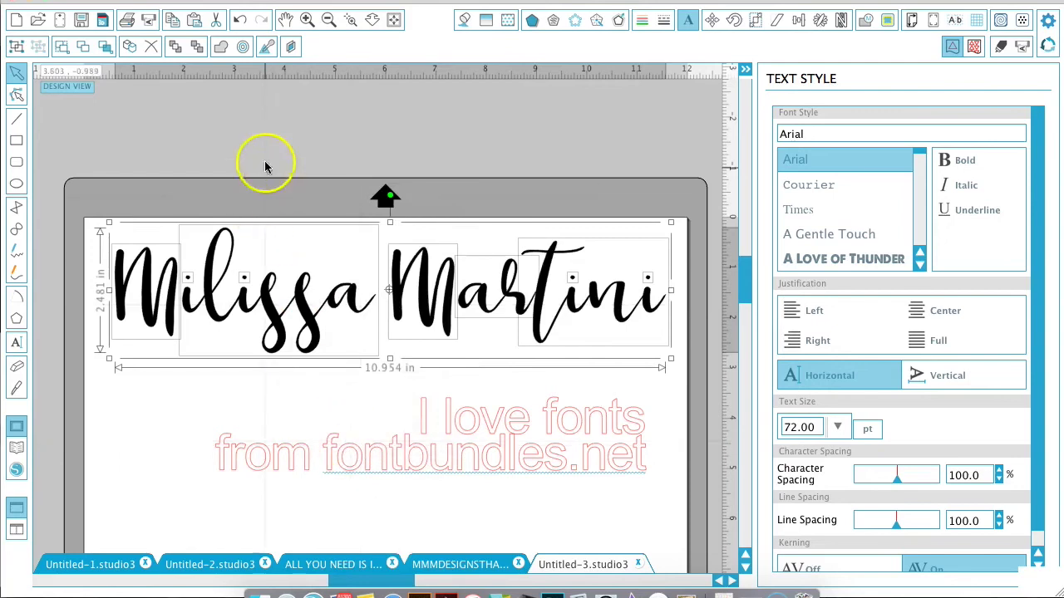
Enlarge the first M to about 2.07 in and the second to about 1.85 in, then select the pieces.
{"action": "left_click", "coordinate": [166, 301]}
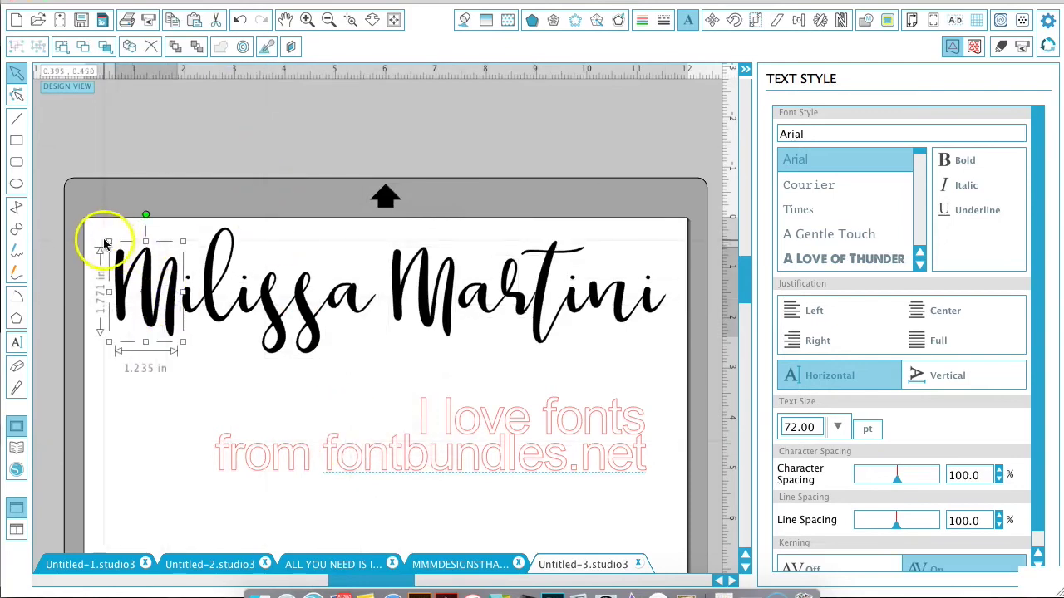
{"action": "left_click_drag", "start_coordinate": [97, 230], "coordinate": [56, 185]}
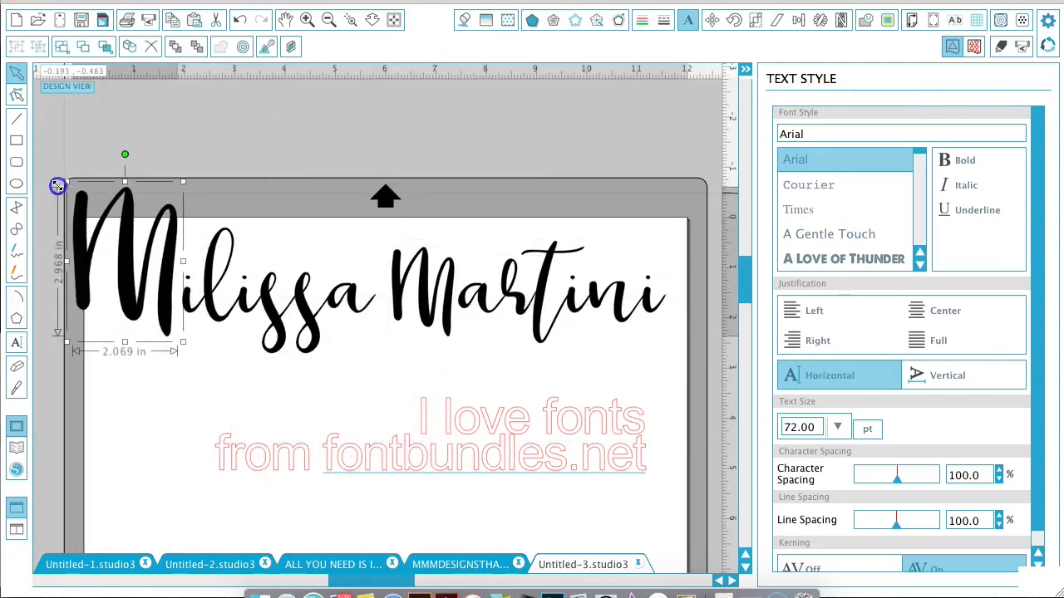
{"action": "left_click", "coordinate": [423, 287]}
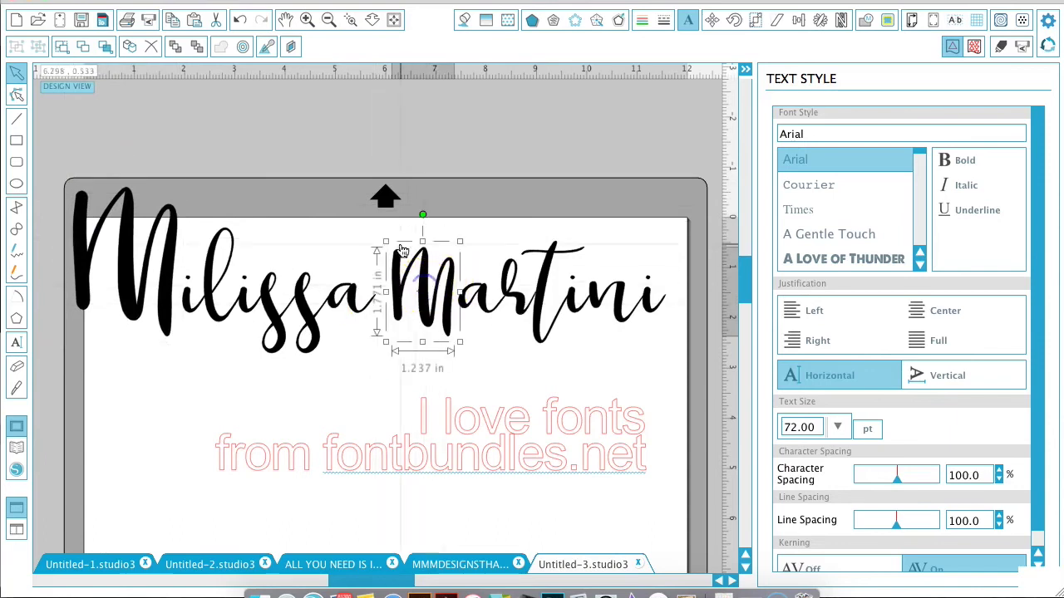
{"action": "left_click_drag", "start_coordinate": [386, 241], "coordinate": [355, 197]}
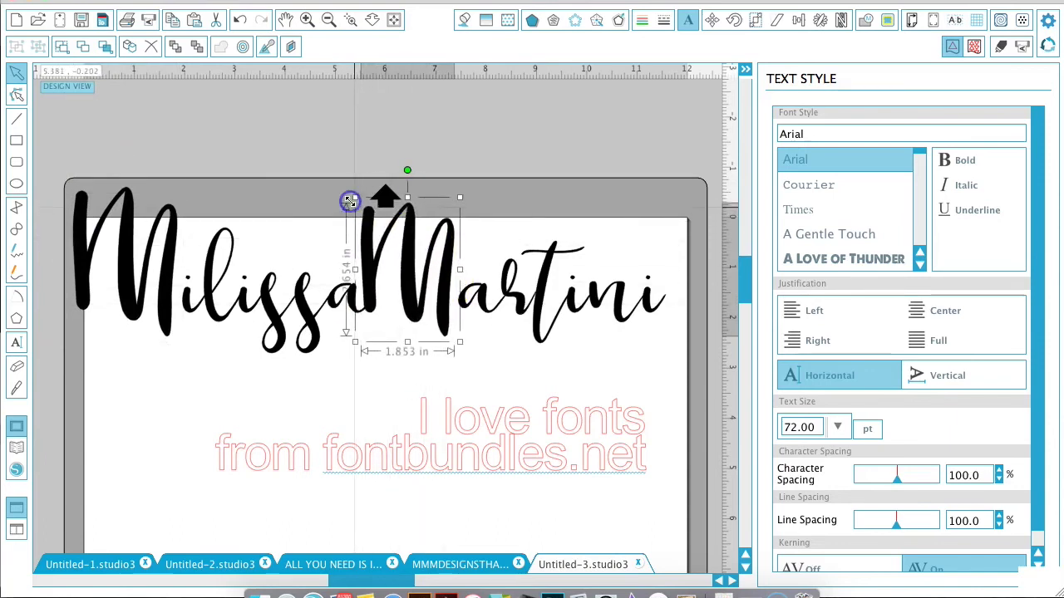
{"action": "left_click_drag", "start_coordinate": [449, 268], "coordinate": [456, 268]}
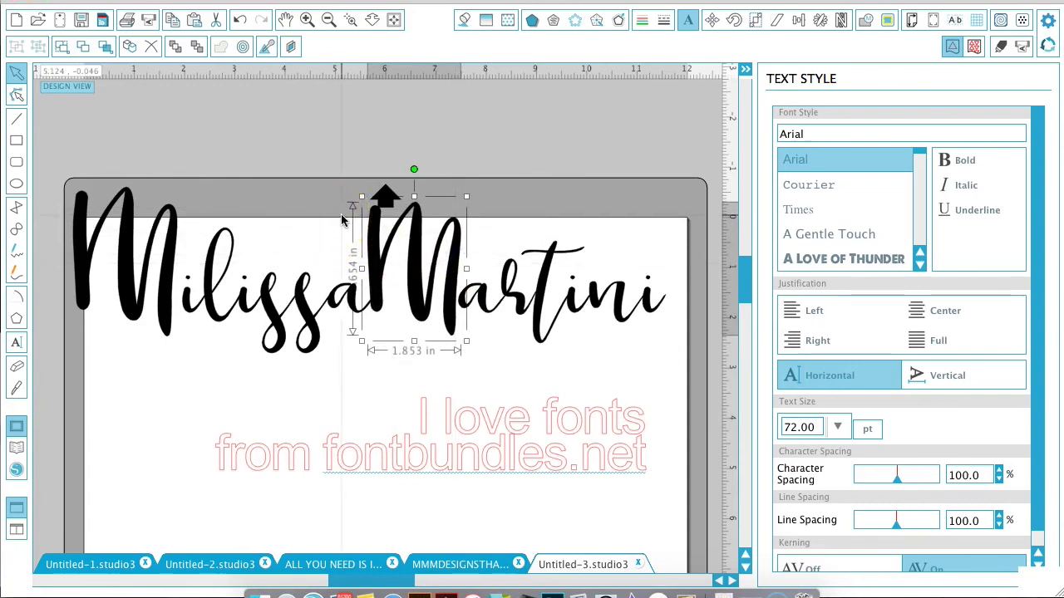
{"action": "left_click_drag", "start_coordinate": [342, 218], "coordinate": [676, 339]}
{"action": "left_click", "coordinate": [306, 322], "text": "shift"}
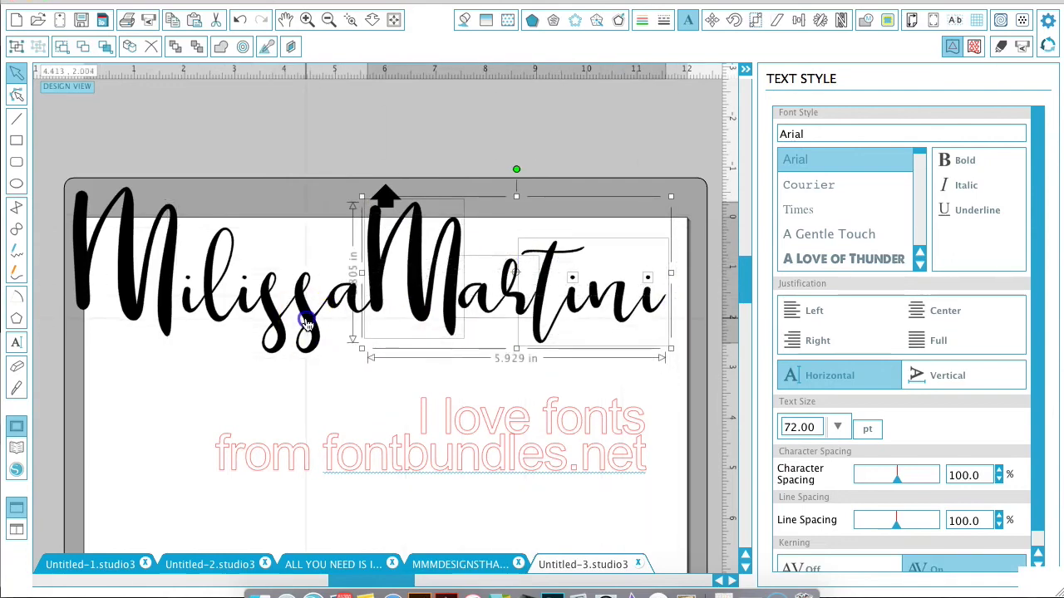
{"action": "key", "text": "Right"}
{"action": "key", "text": "Right"}
{"action": "key", "text": "Right"}
{"action": "key", "text": "Right"}
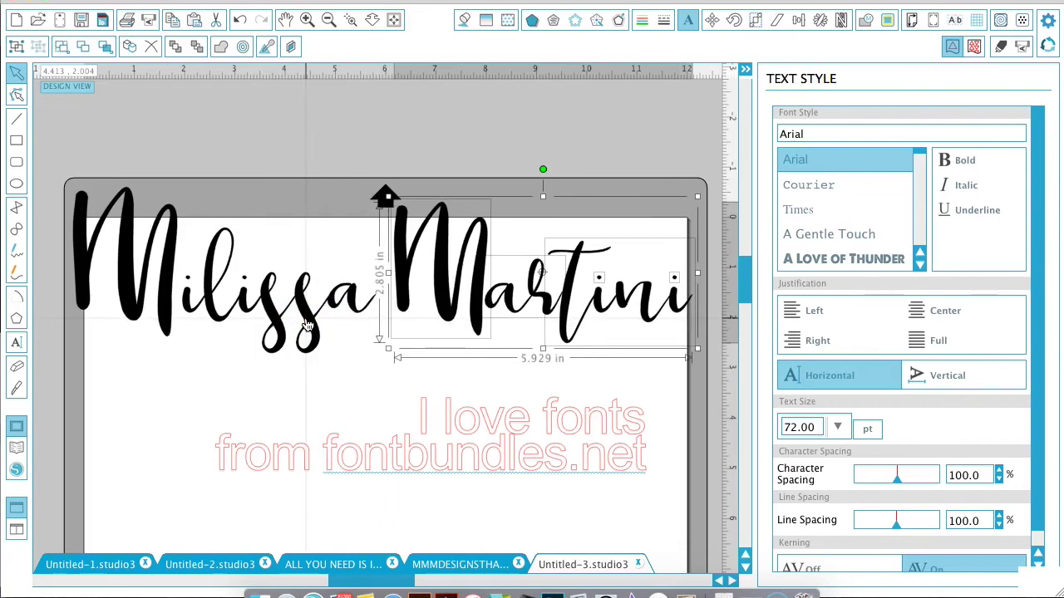
{"action": "left_click_drag", "start_coordinate": [19, 297], "coordinate": [321, 309]}
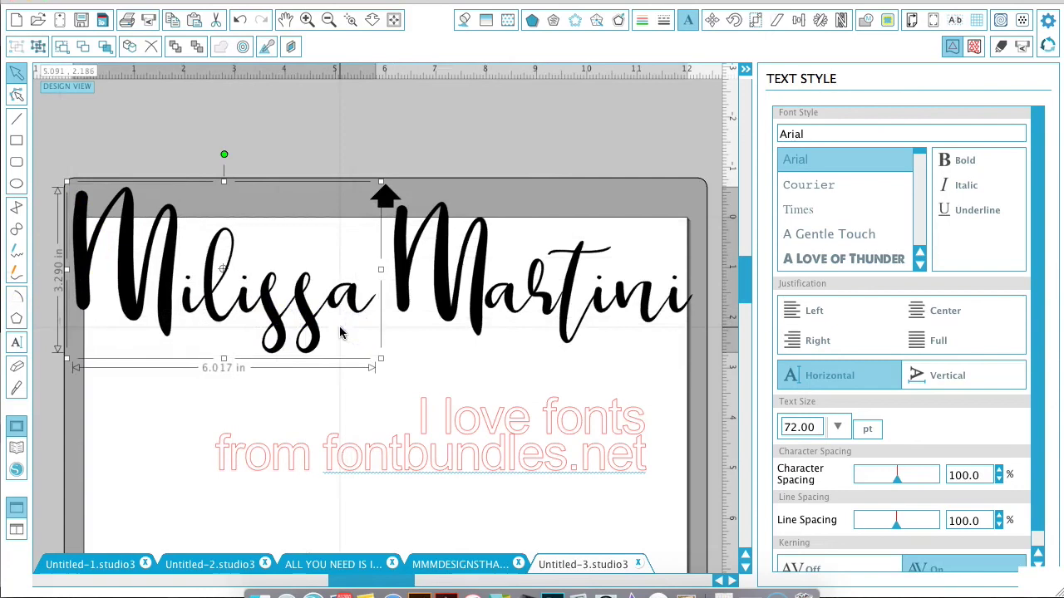
{"action": "left_click", "coordinate": [247, 176]}
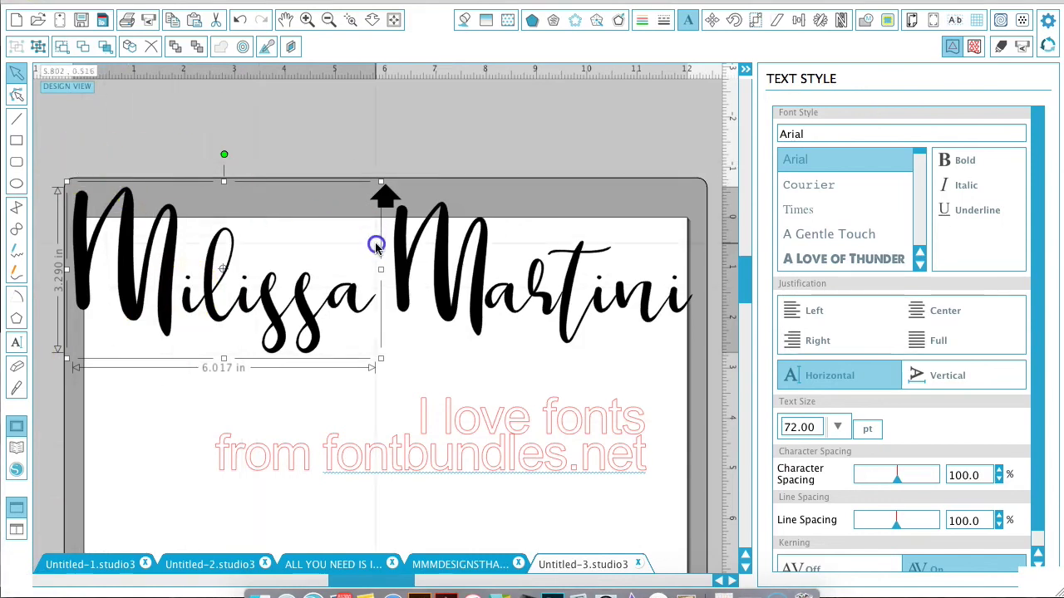
{"action": "mouse_move", "coordinate": [171, 166]}
{"action": "left_mouse_down"}
{"action": "mouse_move", "coordinate": [338, 209]}
{"action": "mouse_move", "coordinate": [593, 368]}
{"action": "mouse_move", "coordinate": [685, 368]}
{"action": "left_mouse_up"}
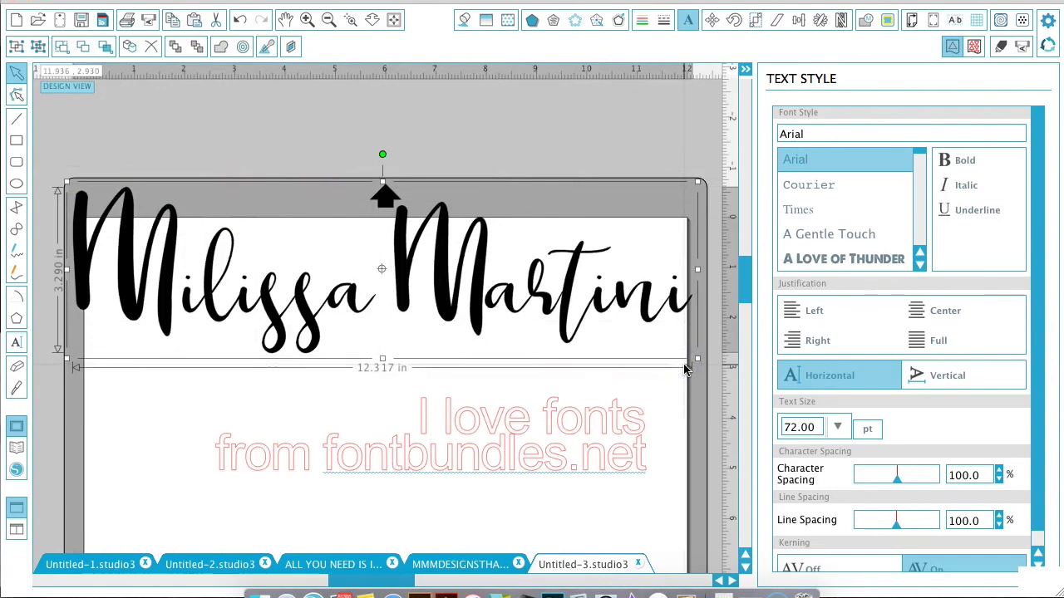
{"action": "right_click", "coordinate": [453, 293]}
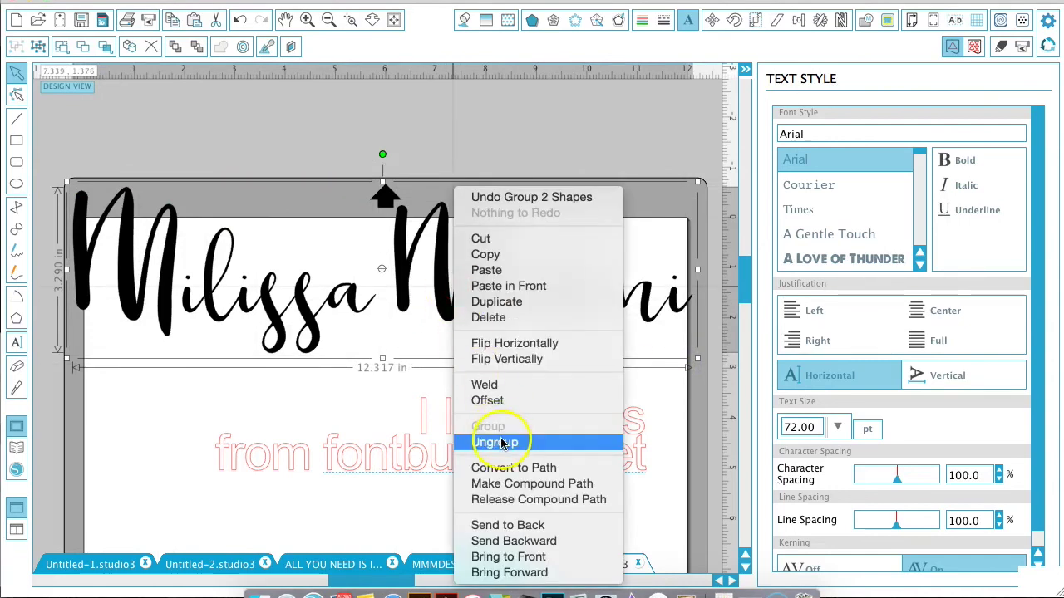
{"action": "left_click", "coordinate": [309, 404]}
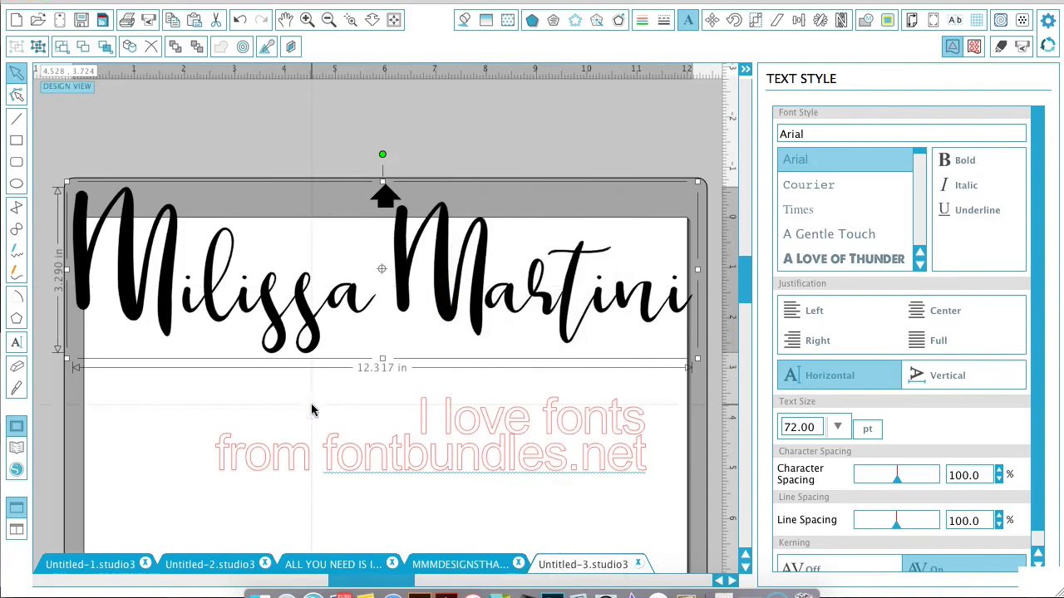